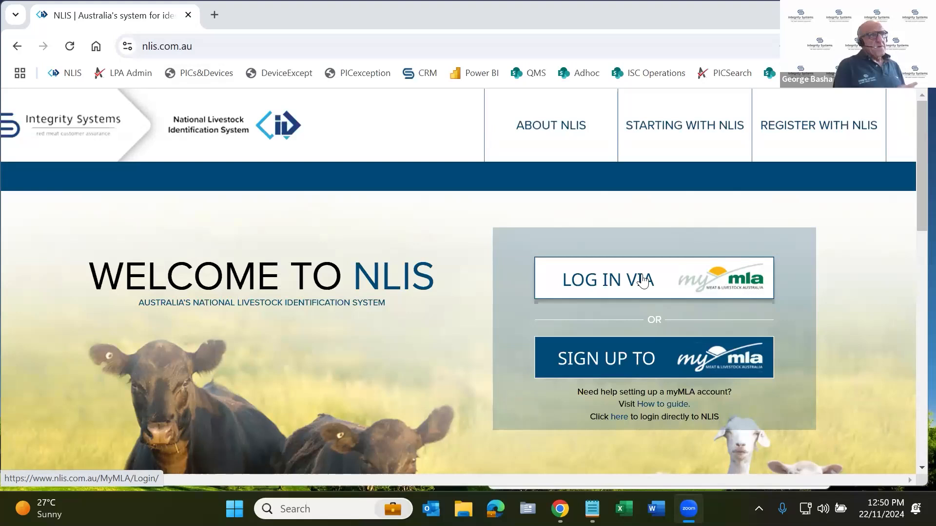
Log in to NLIS through the myMLA account
click(669, 279)
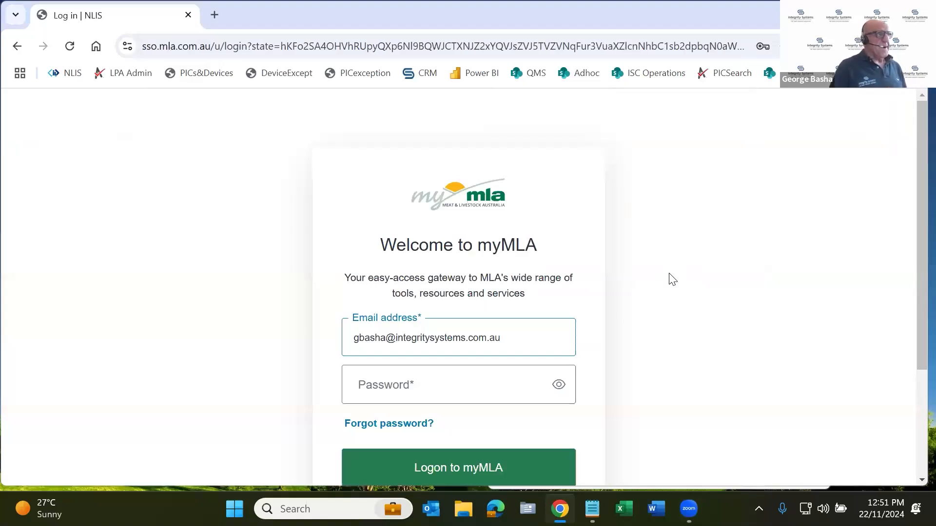
scroll(526, 361, down, 1)
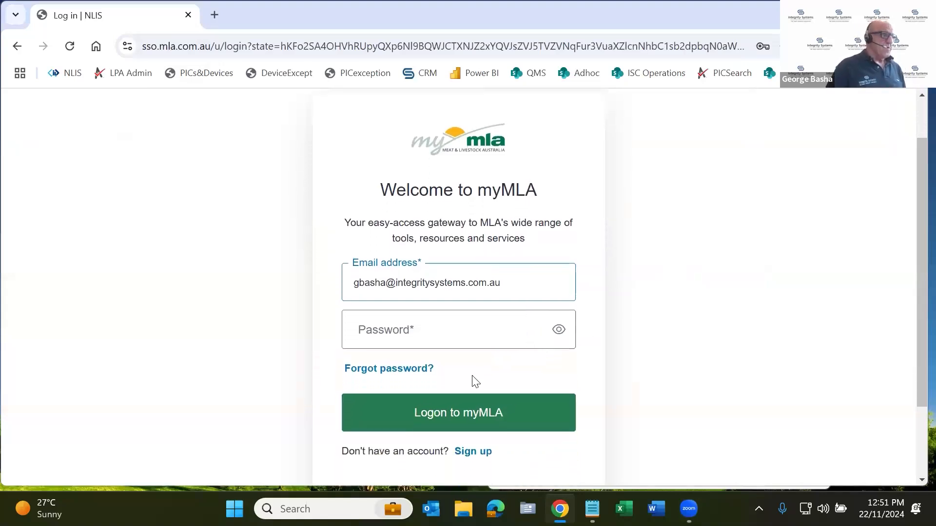
click(480, 414)
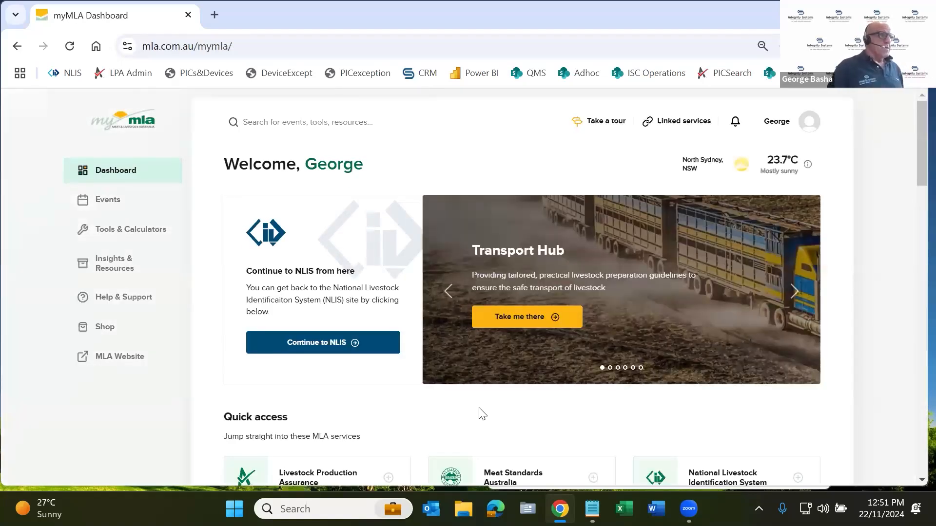
Look through the myMLA dashboard, including the quick access services, news and events, and latest reports
scroll(489, 397, down, 3)
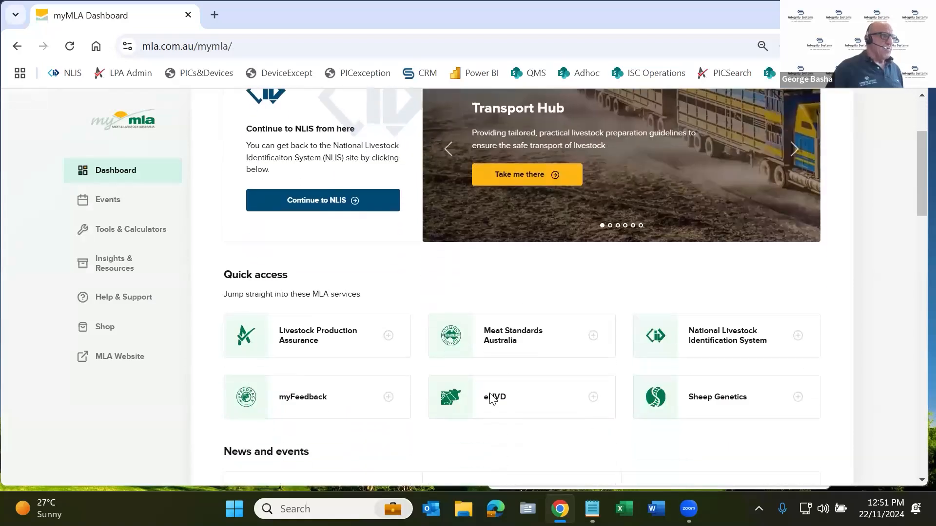
scroll(490, 397, down, 6)
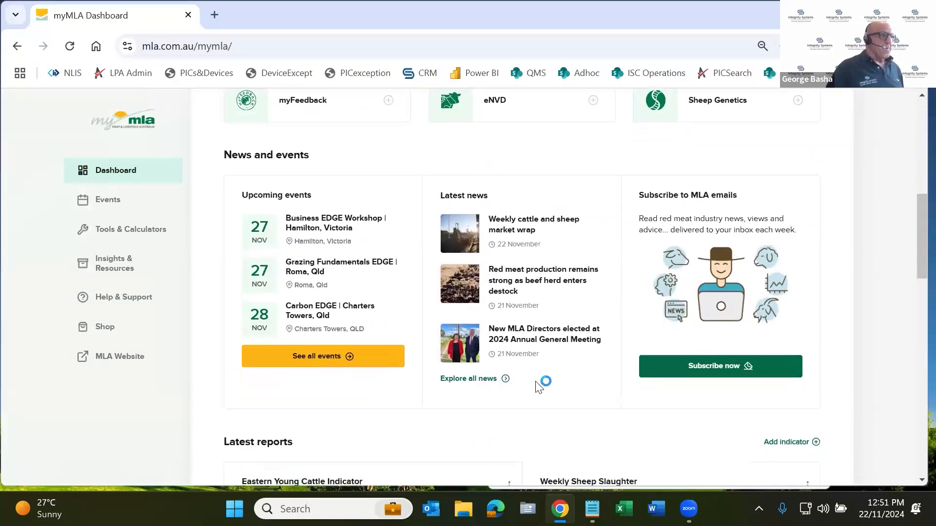
scroll(518, 427, down, 3)
scroll(493, 318, down, 2)
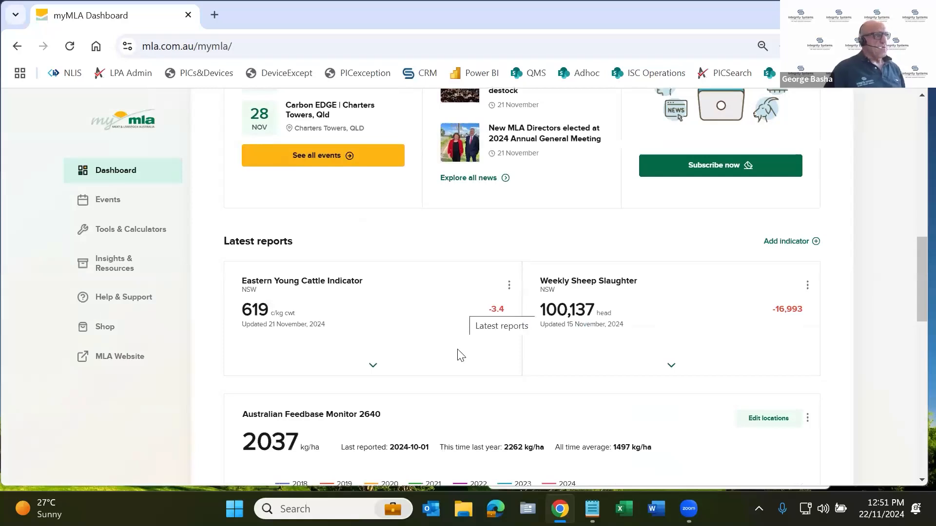
scroll(463, 325, down, 2)
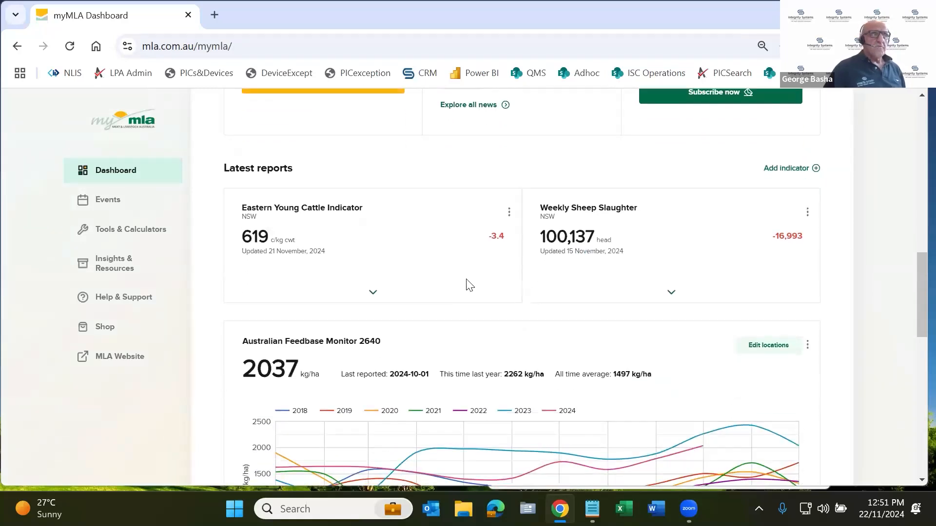
scroll(467, 284, up, 3)
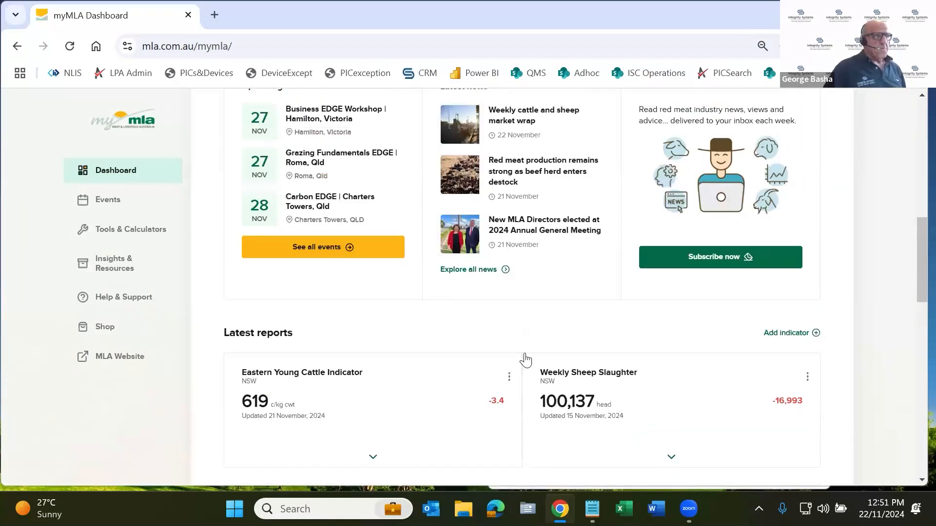
scroll(474, 390, up, 8)
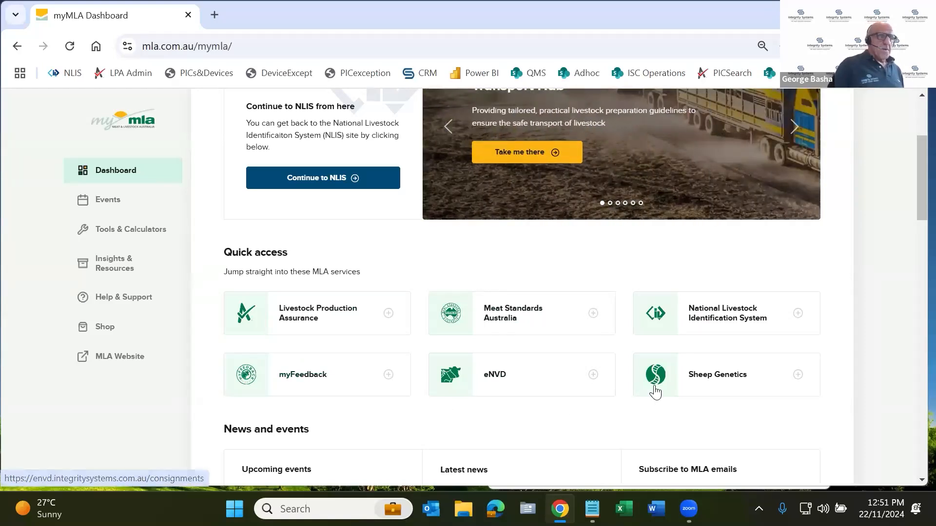
scroll(468, 321, up, 1)
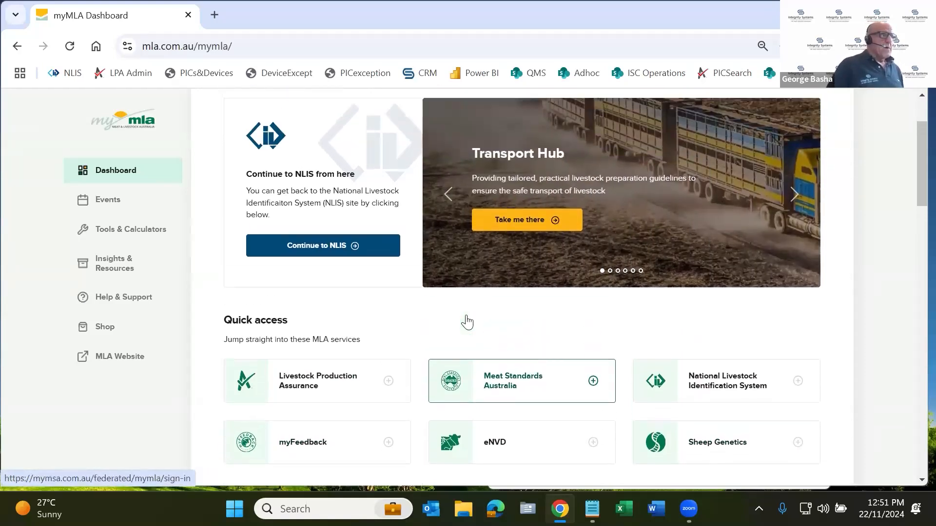
scroll(486, 261, up, 1)
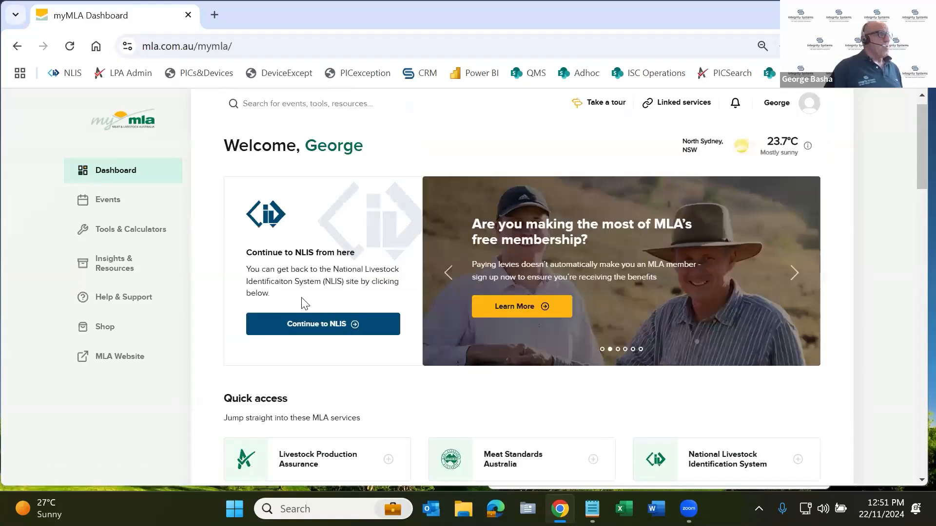
Continue from myMLA to NLIS and log in with the linked agent account, the third in the linked accounts list
click(323, 332)
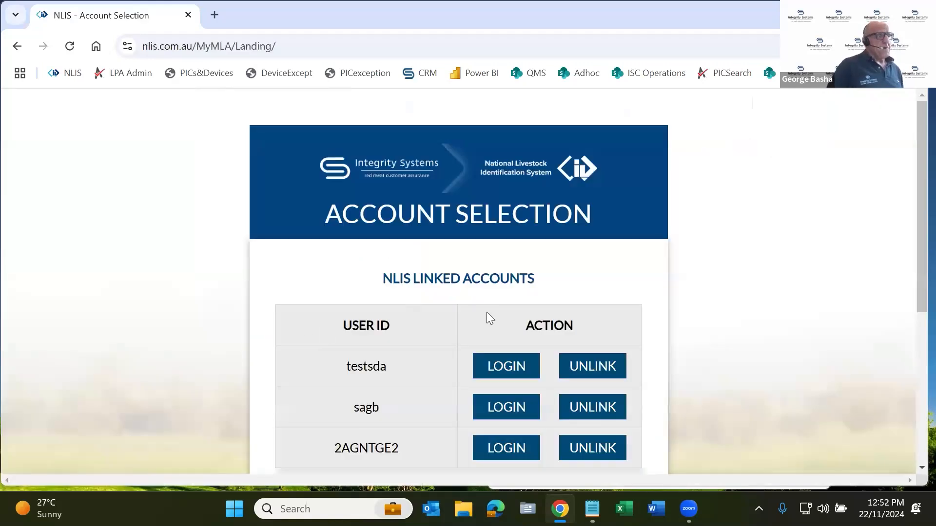
scroll(549, 419, down, 2)
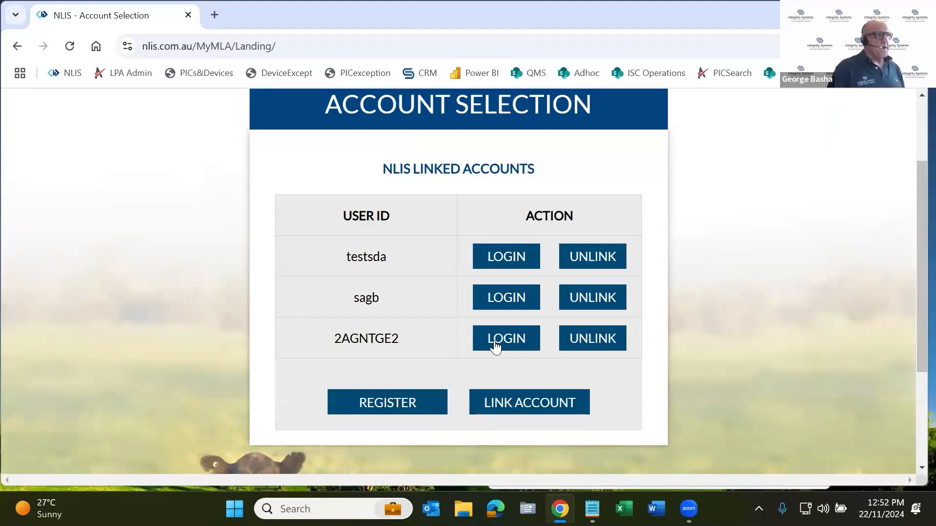
scroll(495, 344, down, 1)
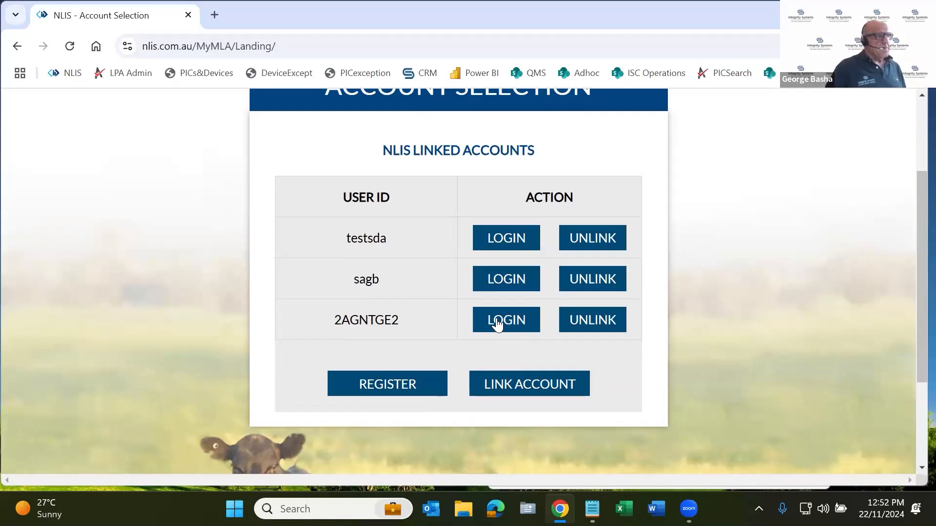
click(496, 319)
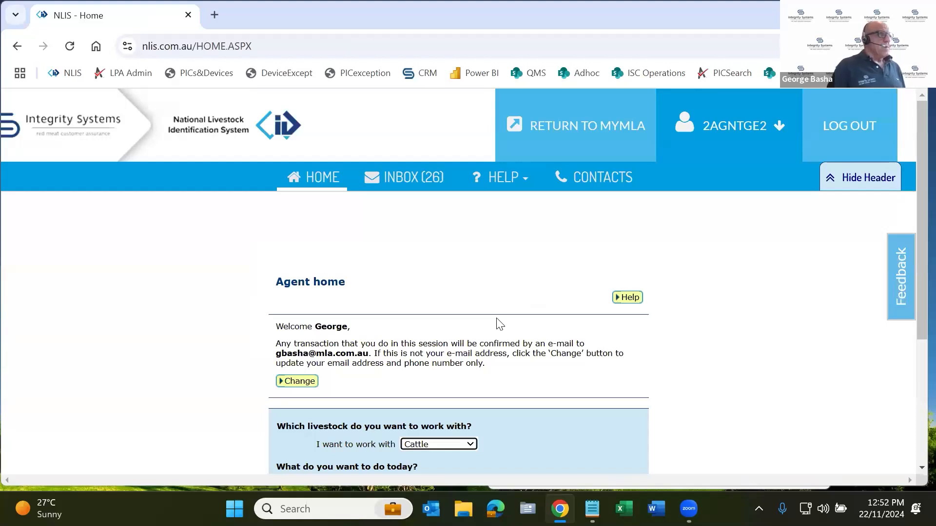
Open the NLIS Help Tools from the agent home page and show the documents for Sheep (mobs)
drag(267, 282, 351, 288)
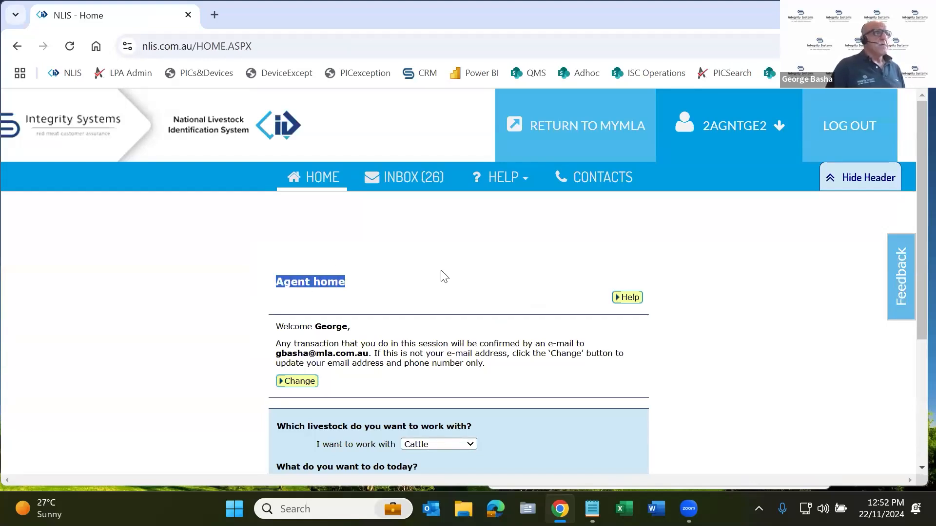
click(517, 181)
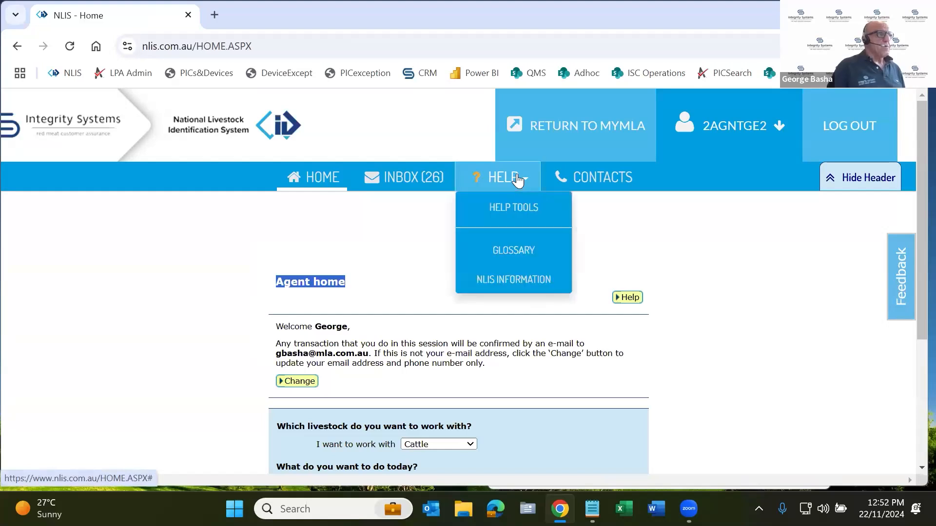
click(516, 207)
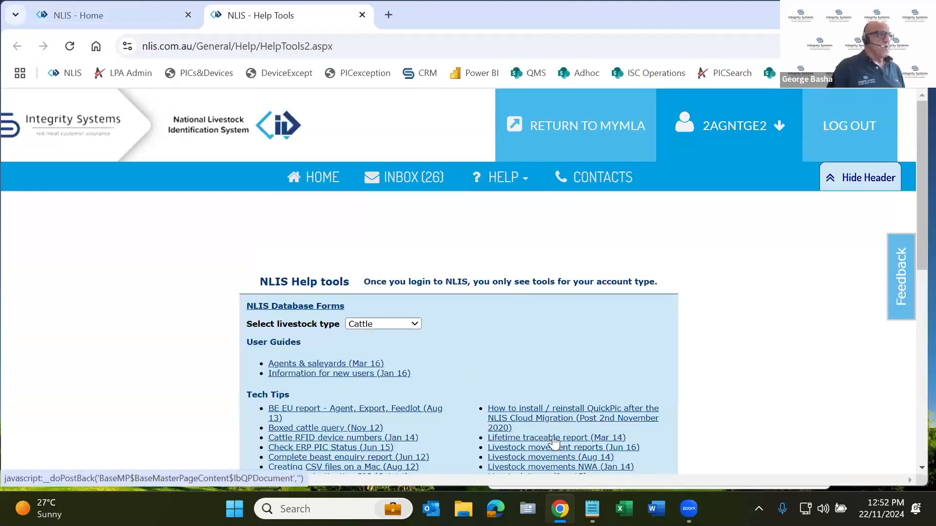
scroll(500, 371, down, 3)
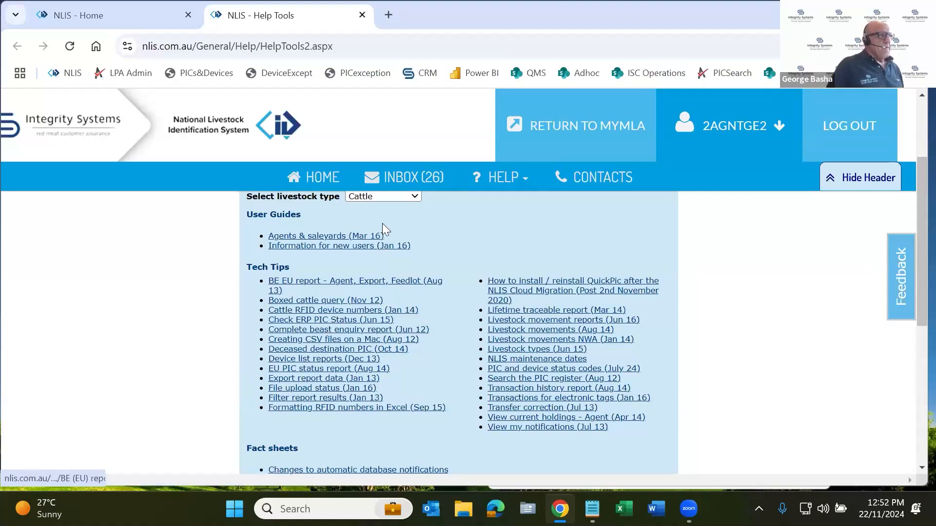
click(385, 196)
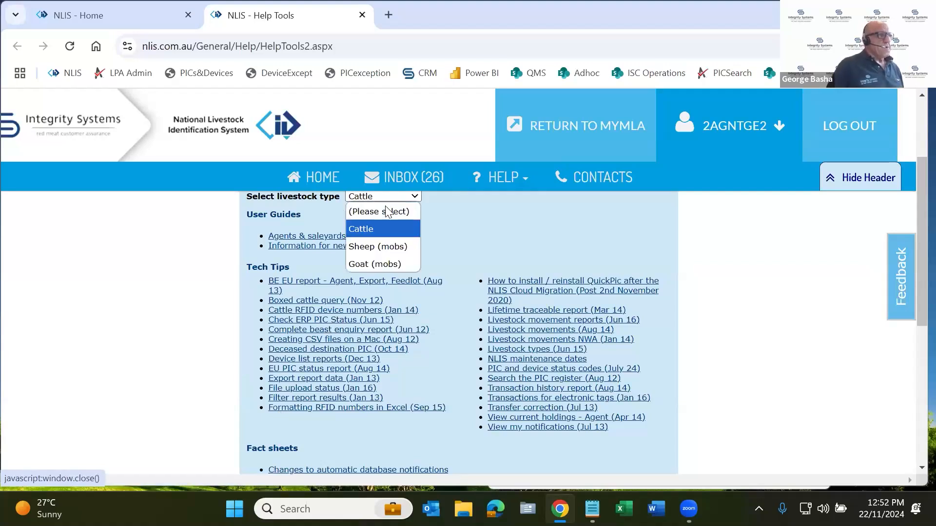
click(385, 247)
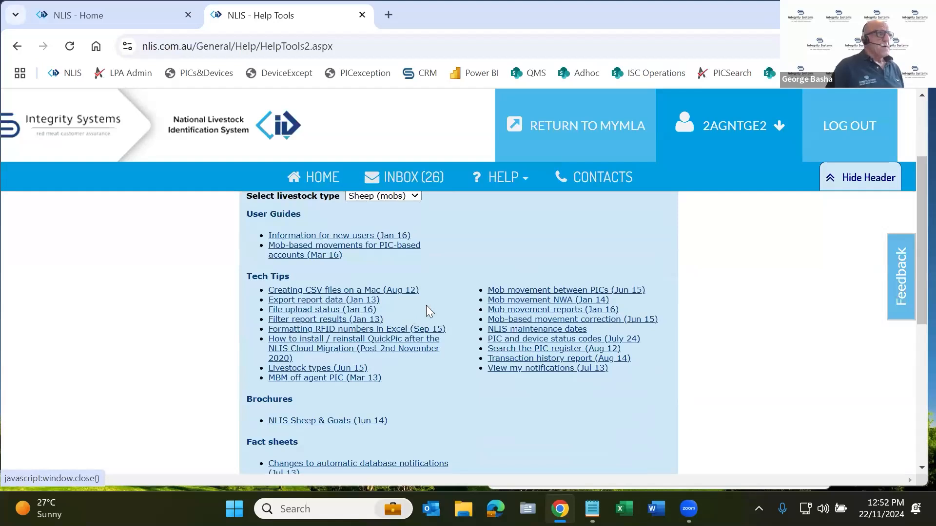
Return from the Help Tools to the agent home page and hide the page header
scroll(426, 305, up, 3)
click(322, 181)
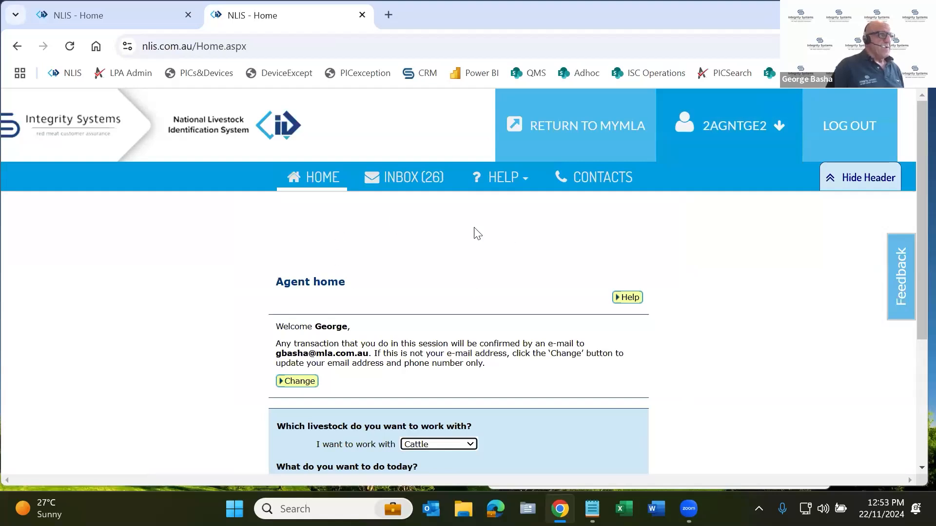
click(859, 189)
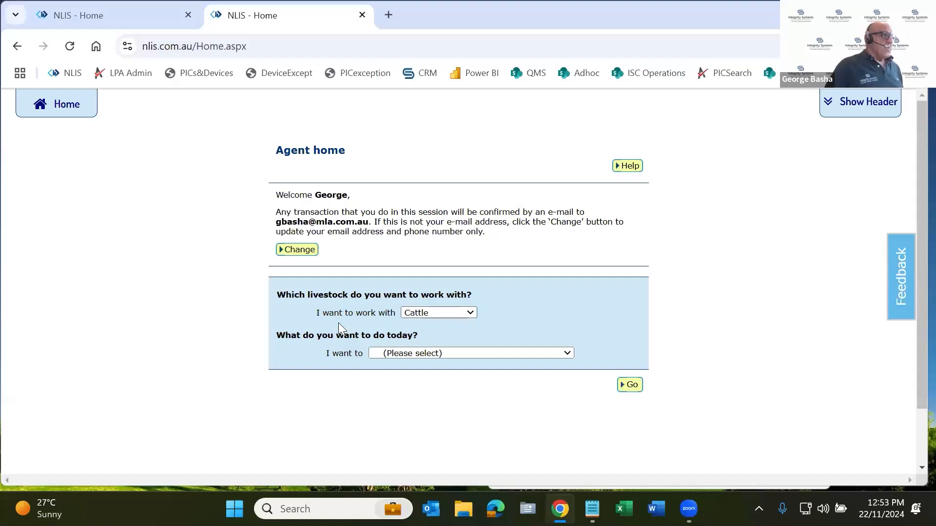
Add Sheep (individual) and Goat (individual) to the account's managed livestock types
click(454, 312)
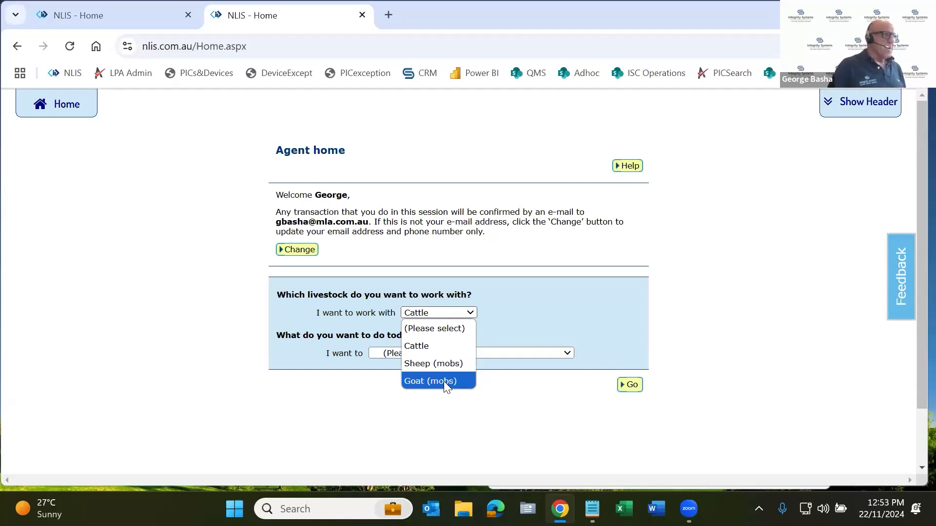
click(522, 306)
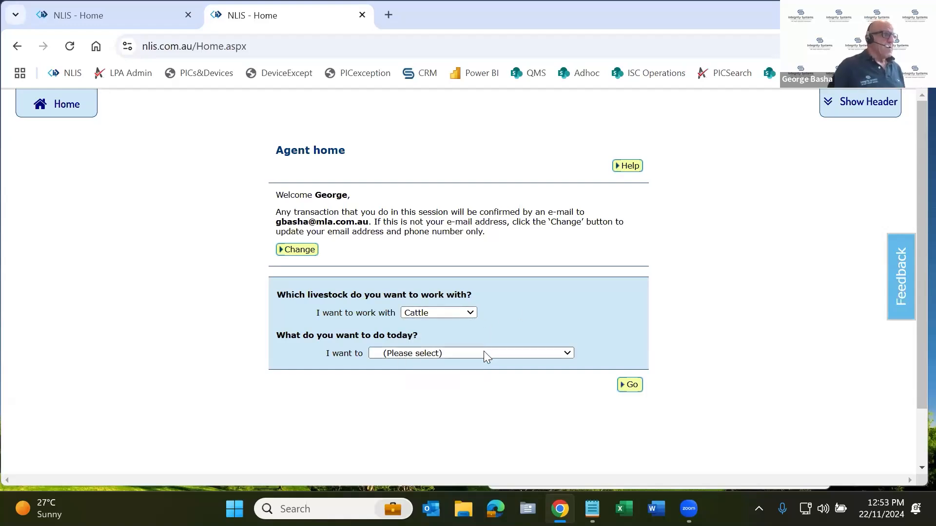
click(443, 356)
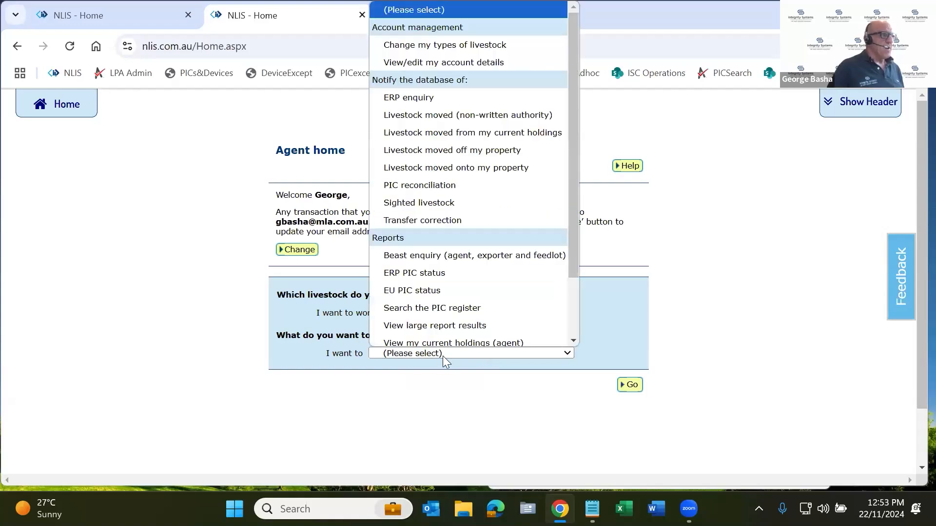
click(463, 41)
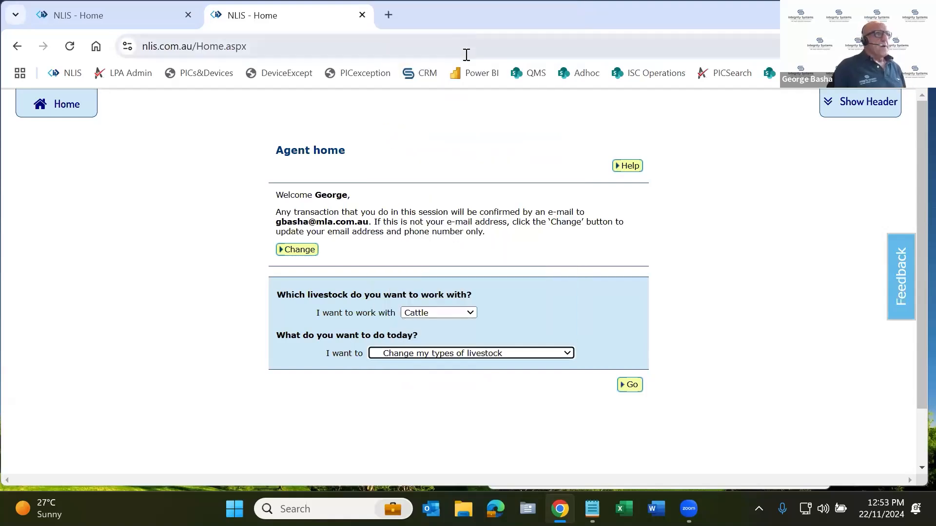
click(632, 386)
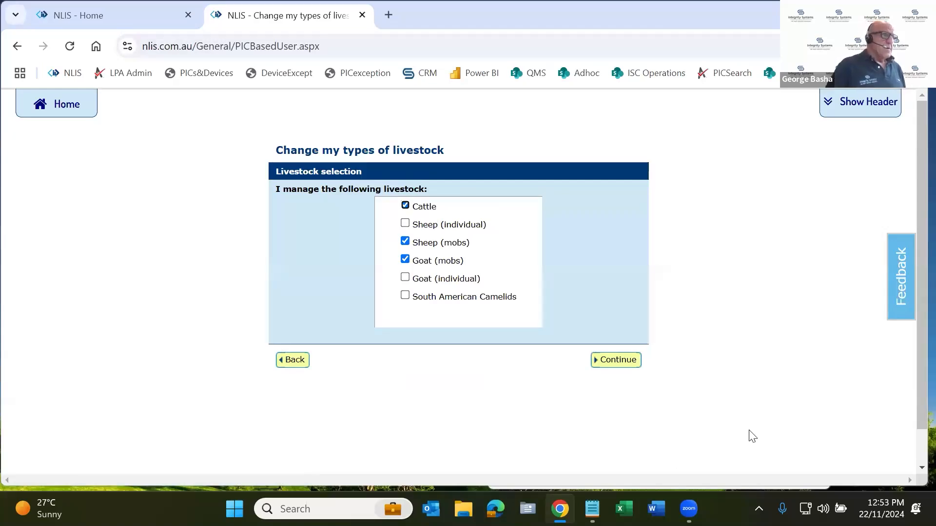
click(403, 224)
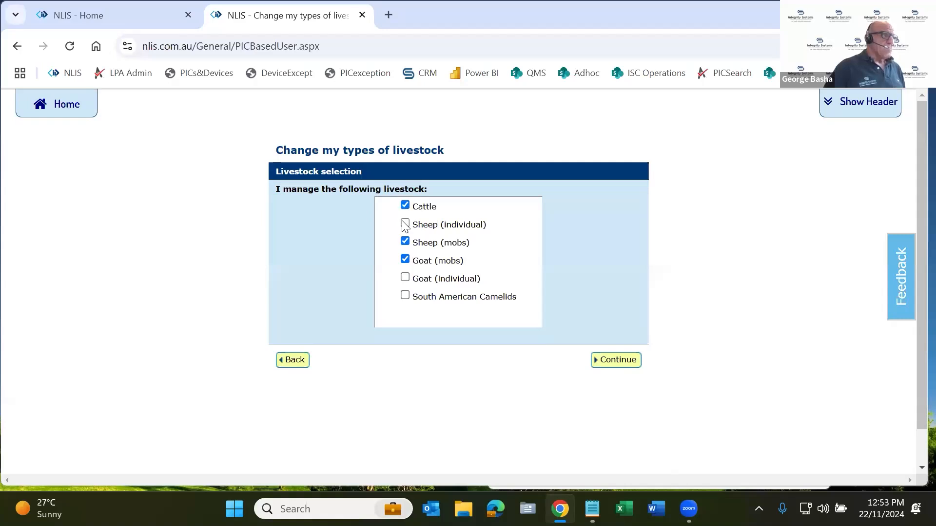
click(405, 278)
click(632, 363)
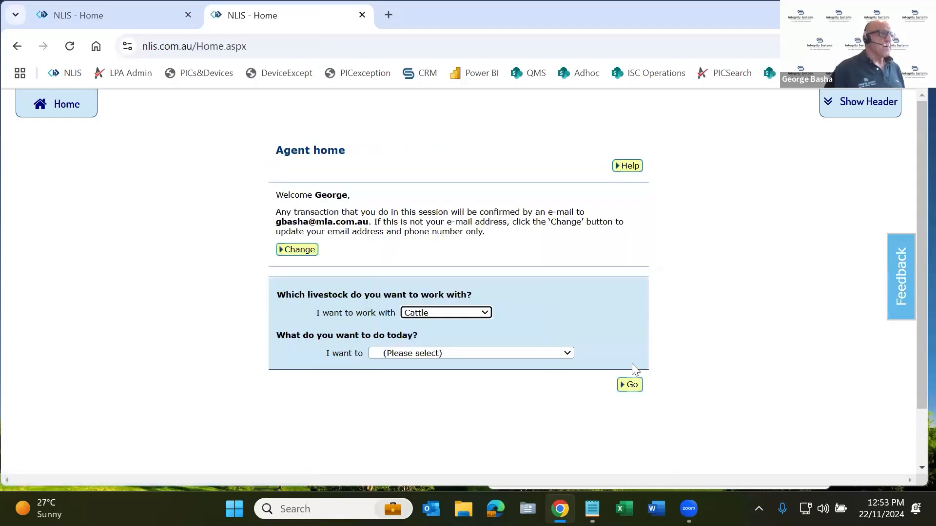
Choose Sheep (individual) as the livestock to work with and review the tasks offered for it
click(485, 312)
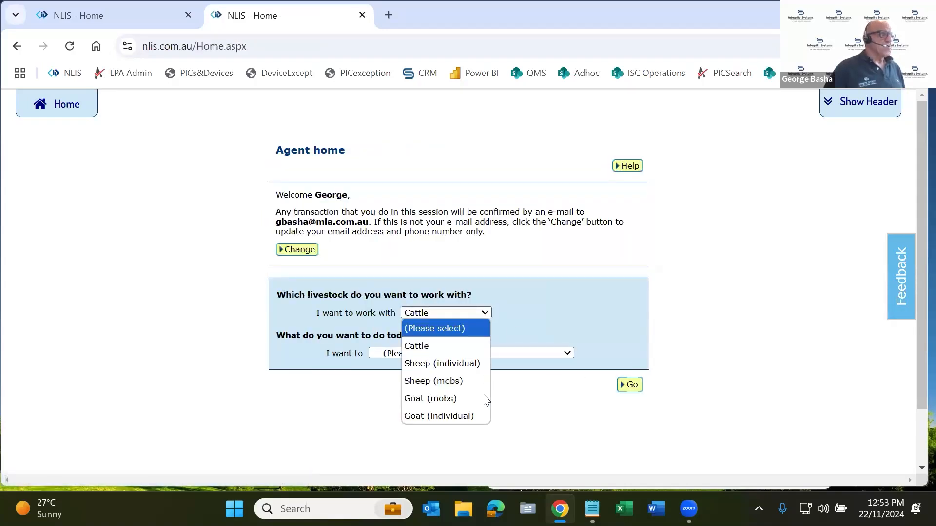
click(464, 371)
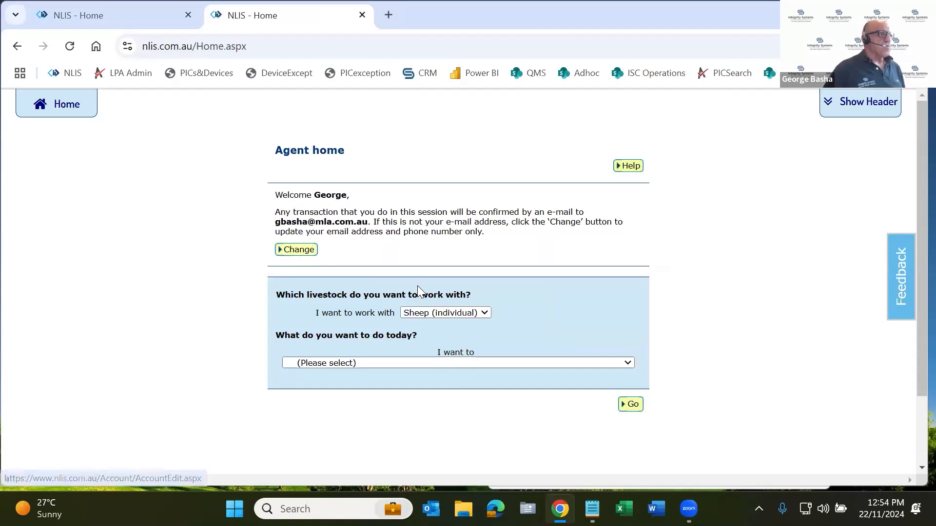
click(473, 364)
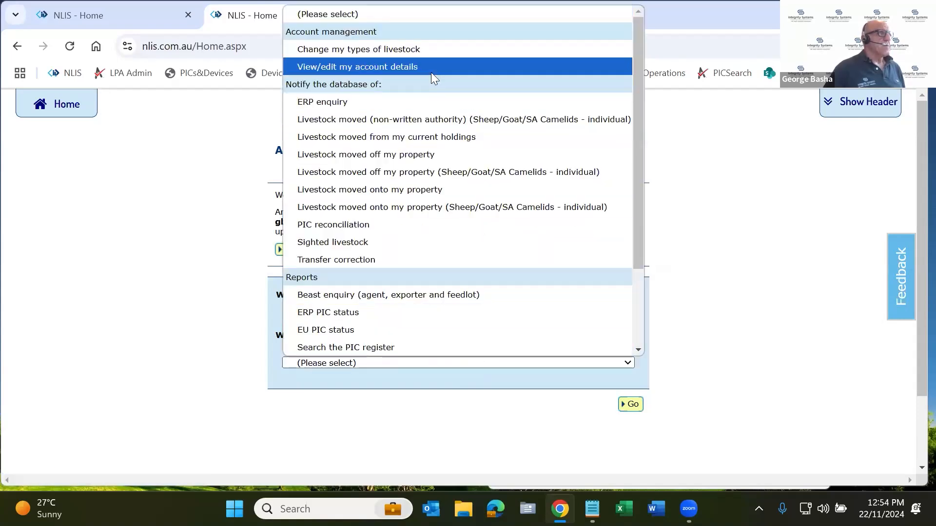
click(200, 218)
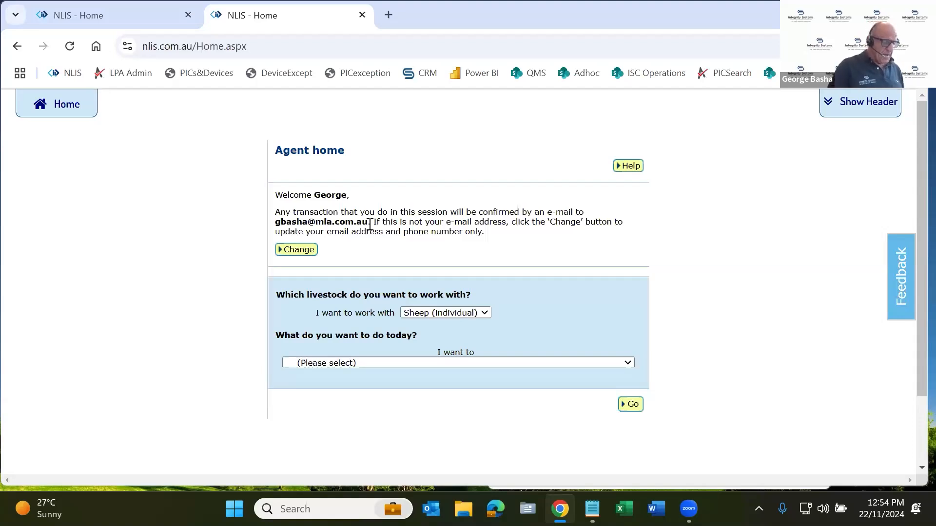
scroll(404, 263, down, 1)
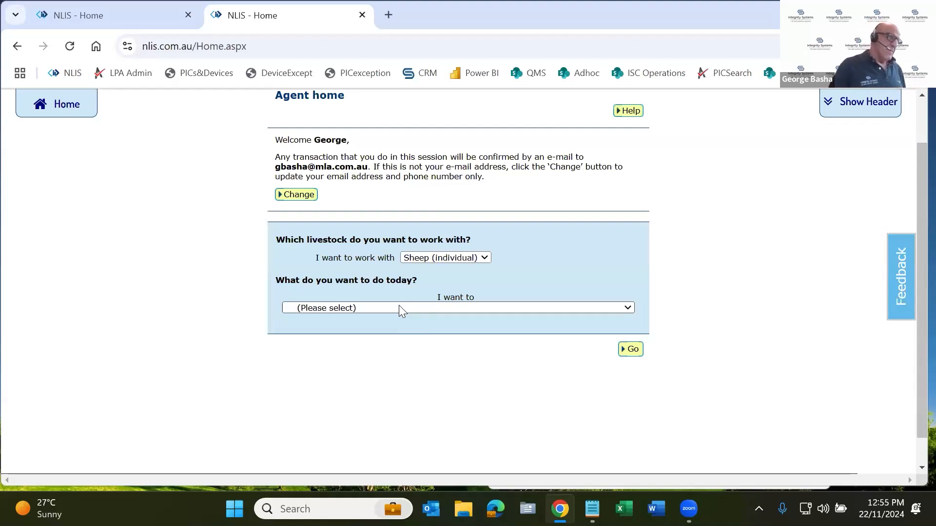
Start the task Livestock moved (non-written authority) (Sheep/Goat/SA Camelids - individual) for individual sheep
click(399, 309)
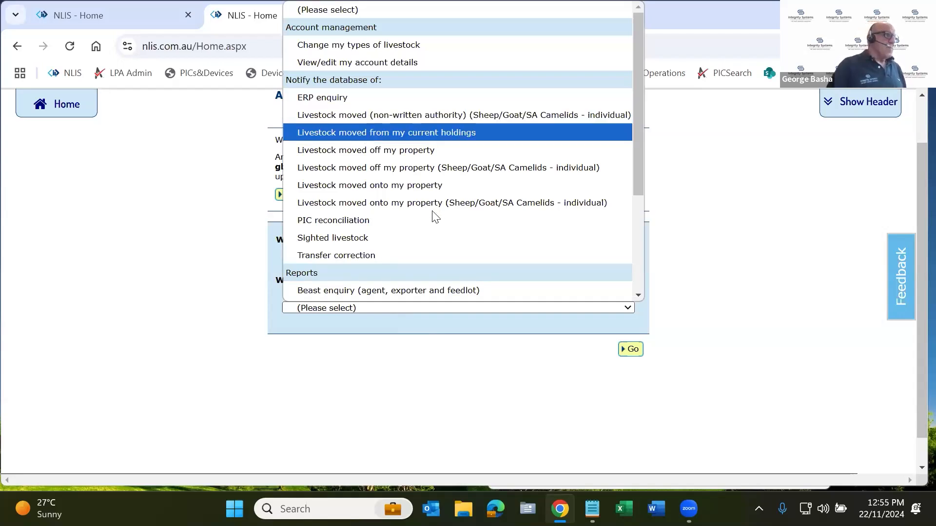
scroll(433, 215, down, 3)
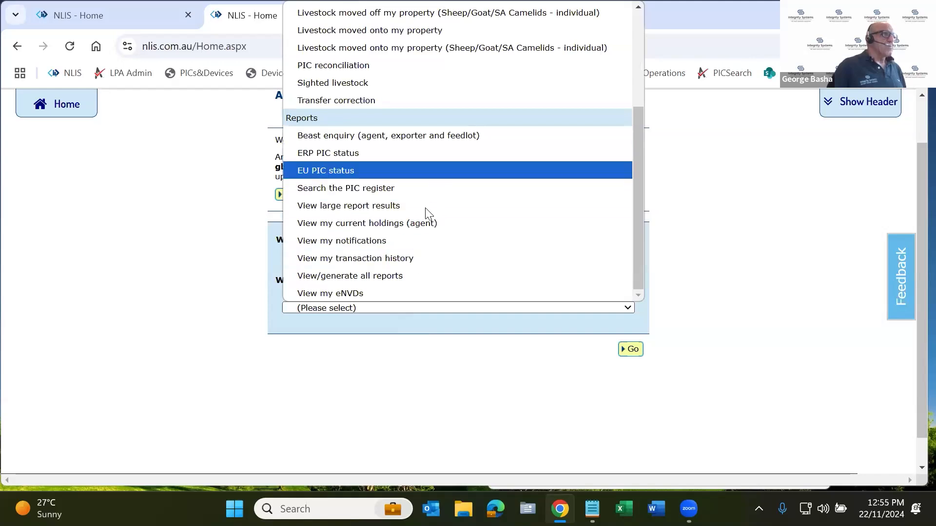
scroll(423, 173, up, 3)
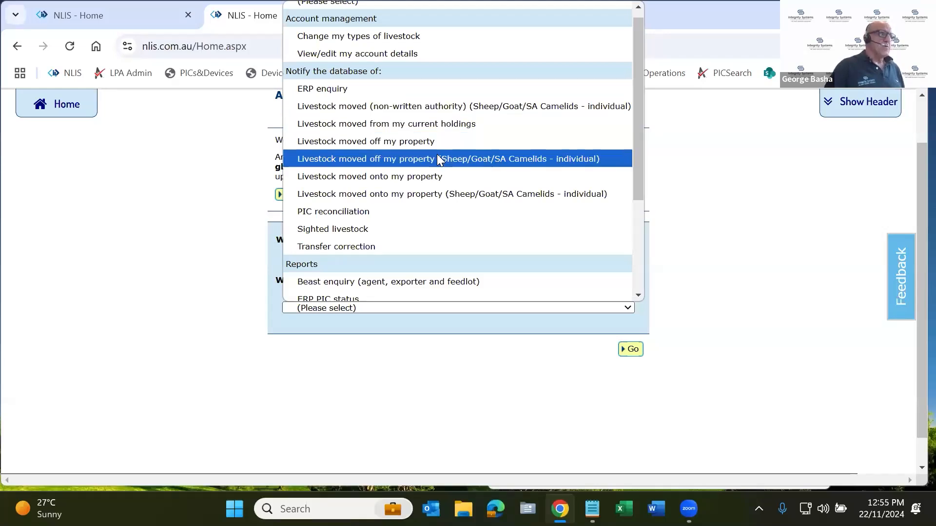
click(437, 109)
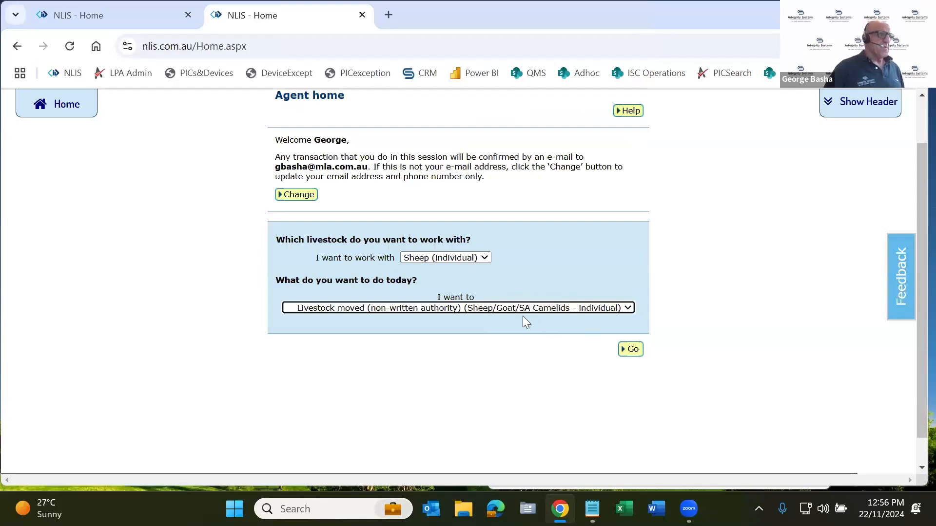
click(633, 350)
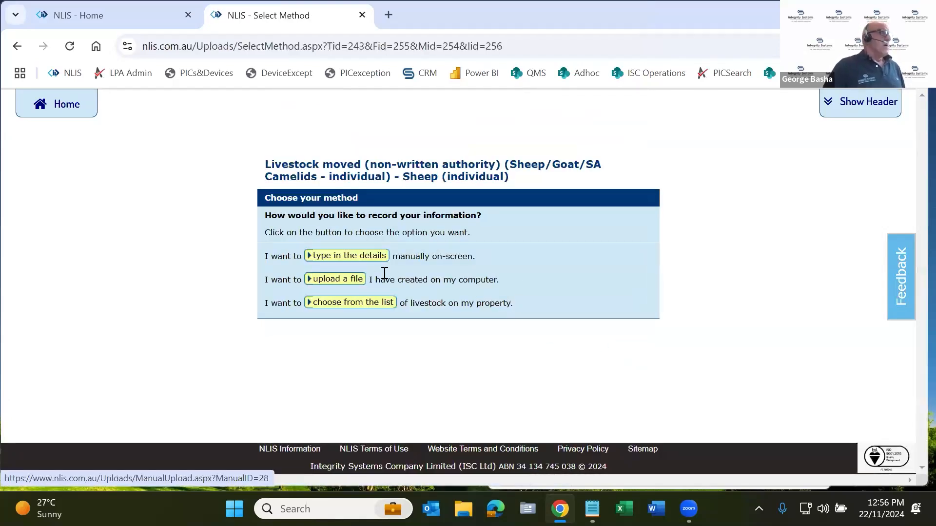
Choose to enter the movement details manually on-screen and look over the whole entry form
click(351, 260)
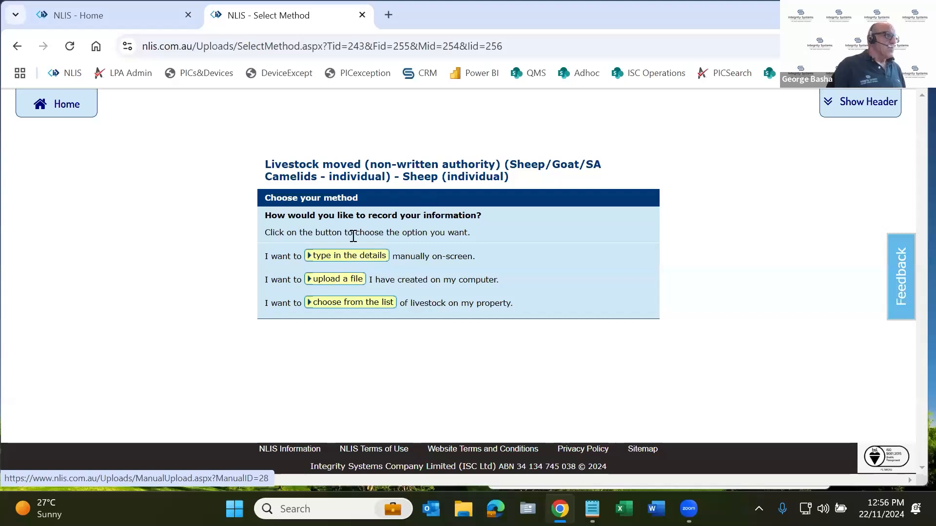
click(356, 257)
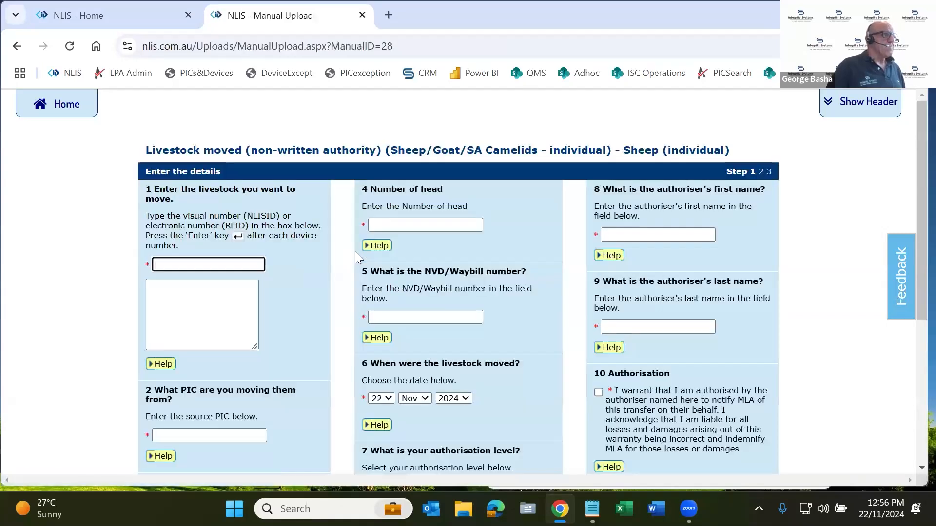
scroll(355, 251, down, 1)
scroll(355, 251, up, 1)
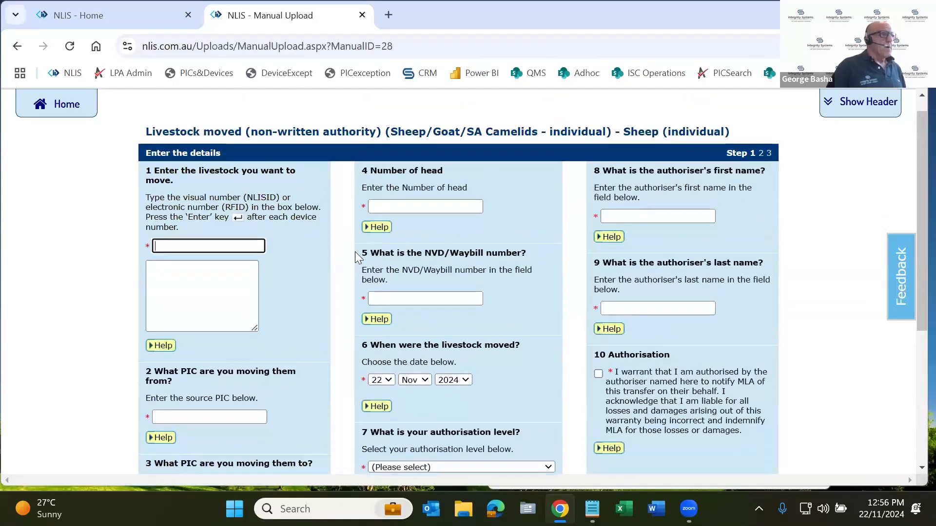
scroll(355, 251, up, 1)
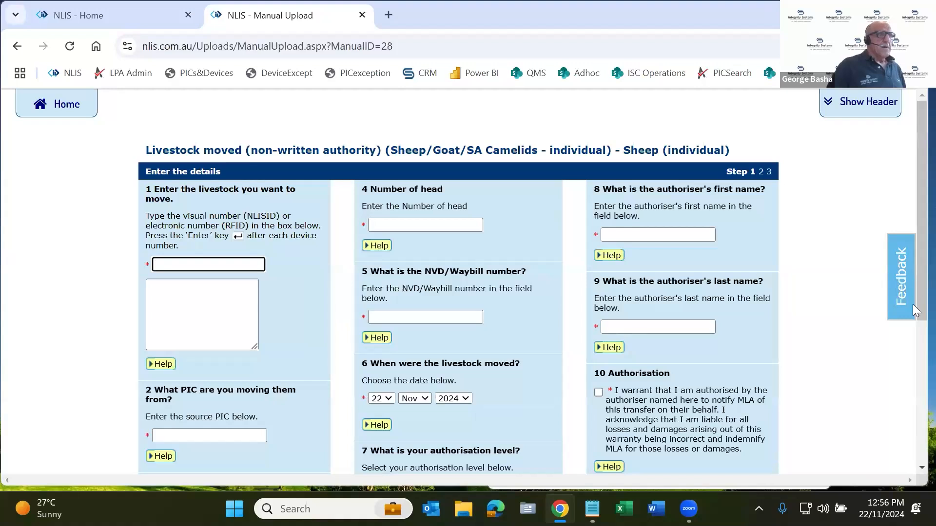
scroll(913, 343, down, 5)
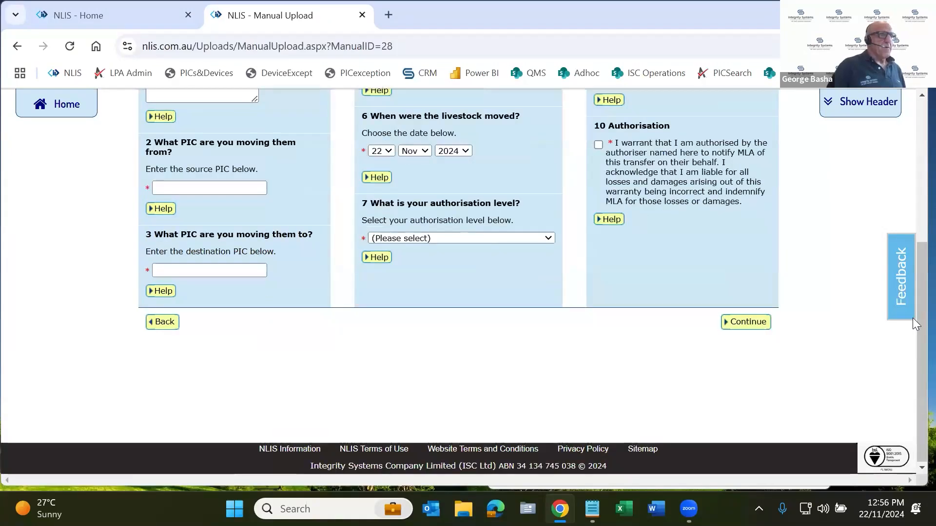
scroll(855, 264, up, 3)
scroll(854, 263, up, 2)
click(225, 294)
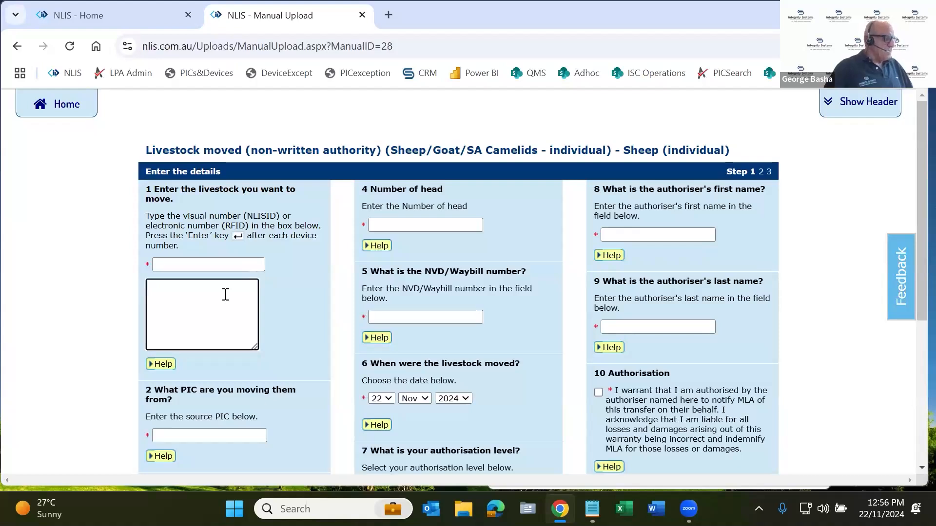
key(ctrl+v)
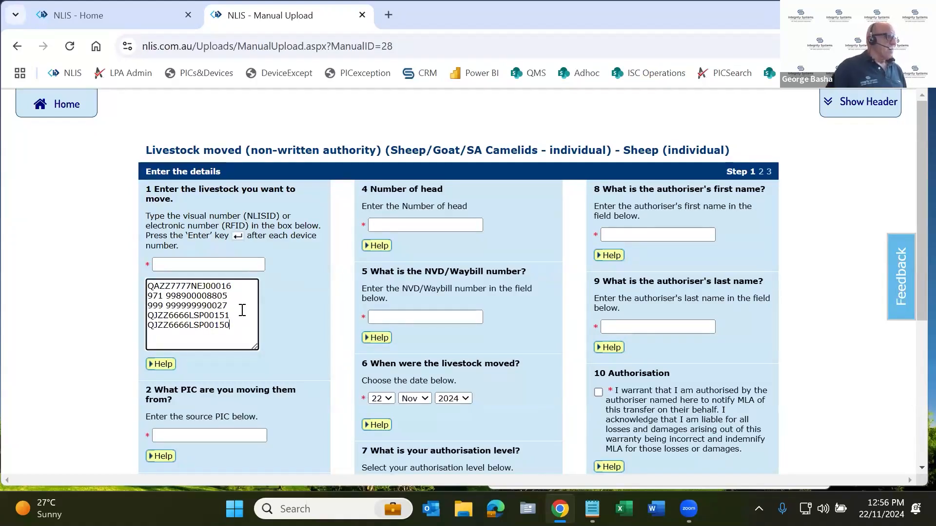
drag(228, 306, 149, 296)
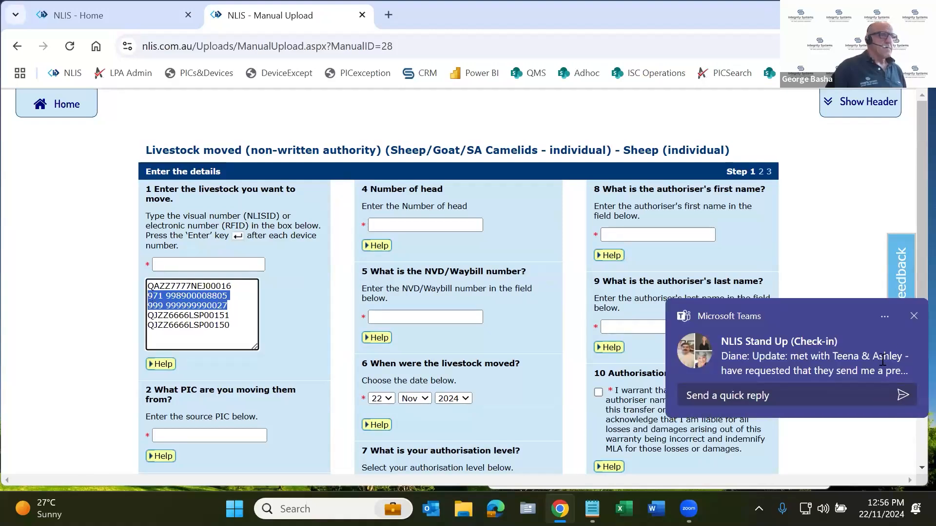
click(915, 318)
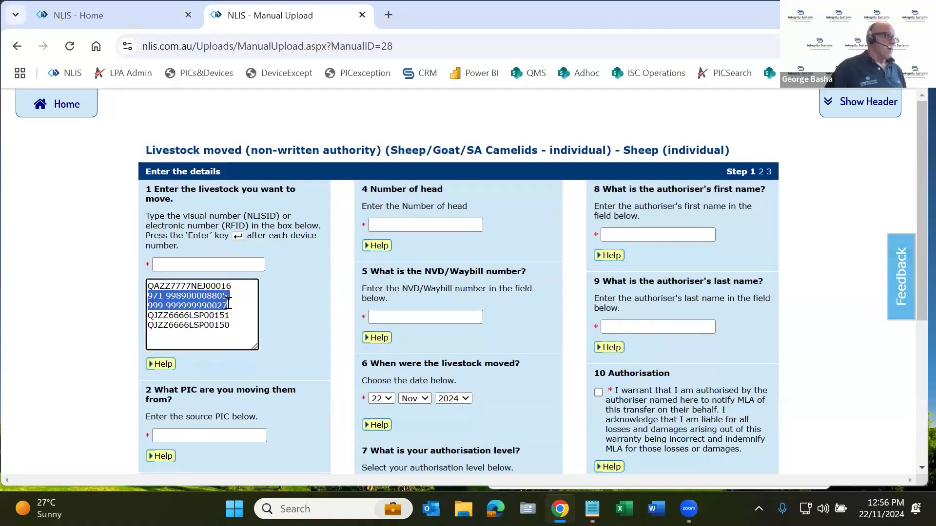
double_click(214, 325)
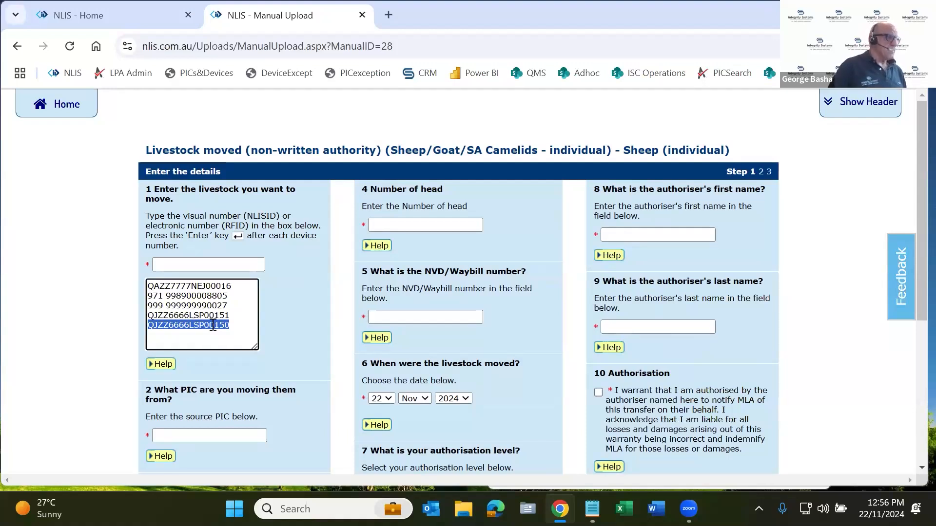
Enter qdzz3333 as the source PIC the livestock are moving from
click(209, 436)
click(210, 436)
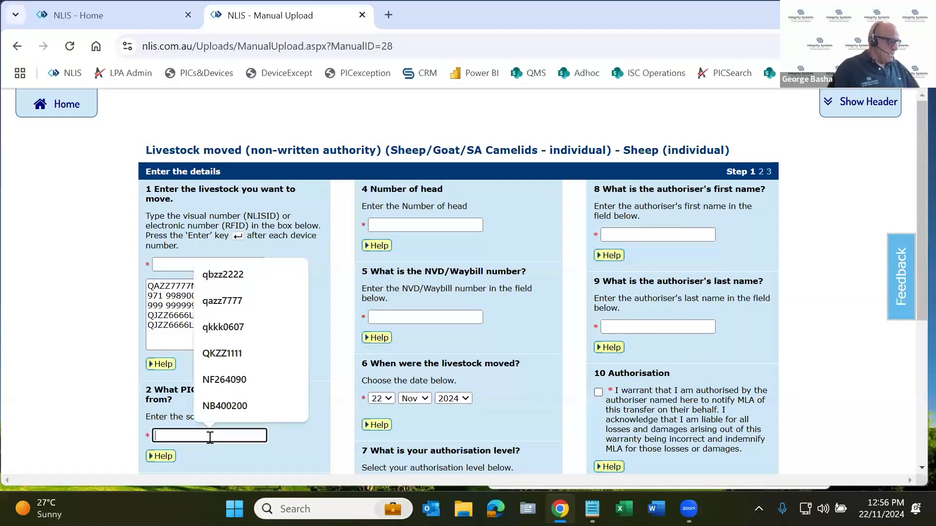
text(qdzz)
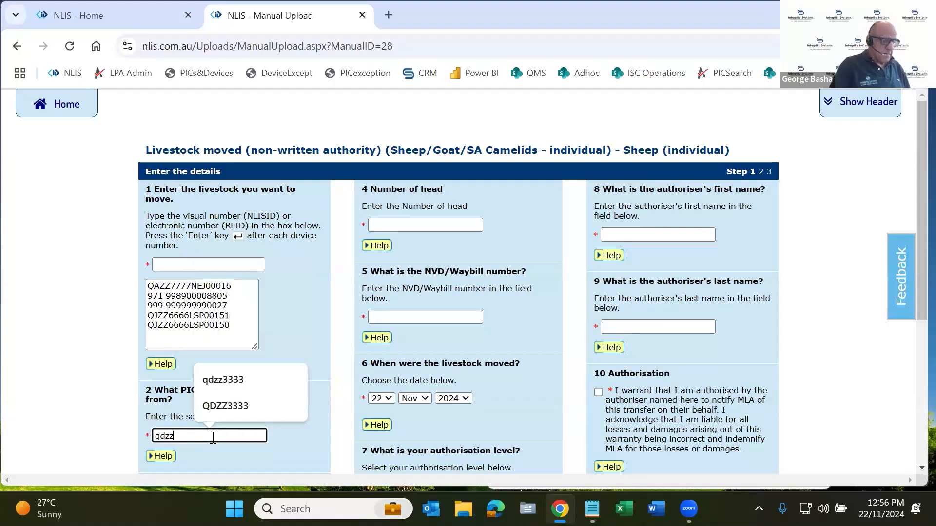
text(3333)
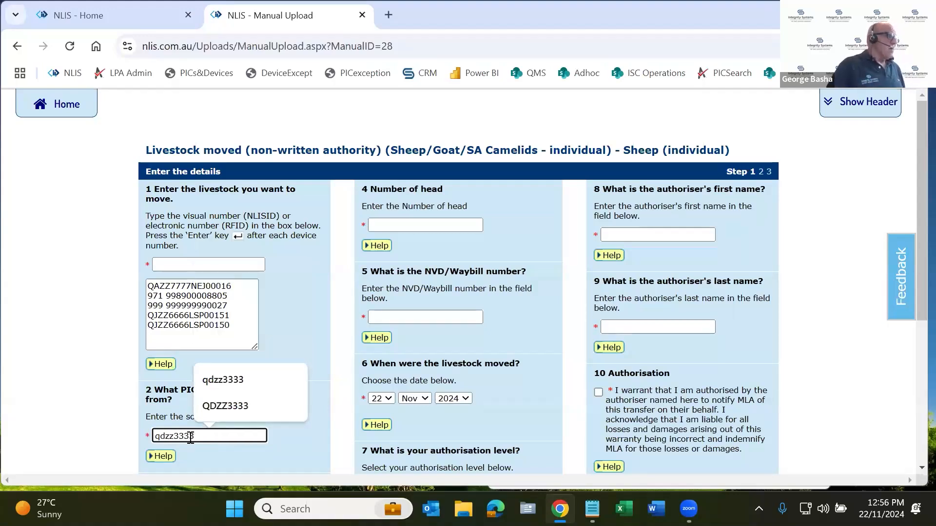
click(99, 345)
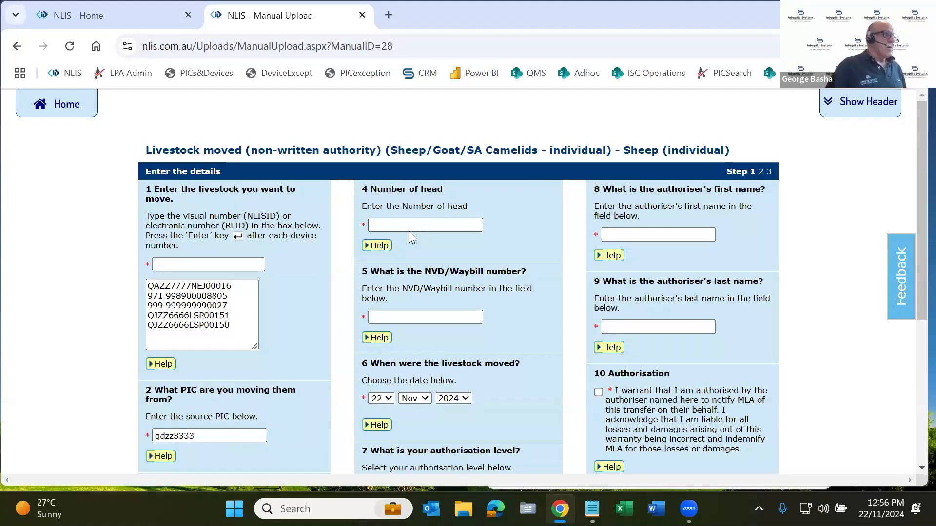
Enter qkzz1111 as the destination PIC the livestock are moving to
scroll(255, 336, down, 1)
scroll(255, 336, down, 1)
click(238, 441)
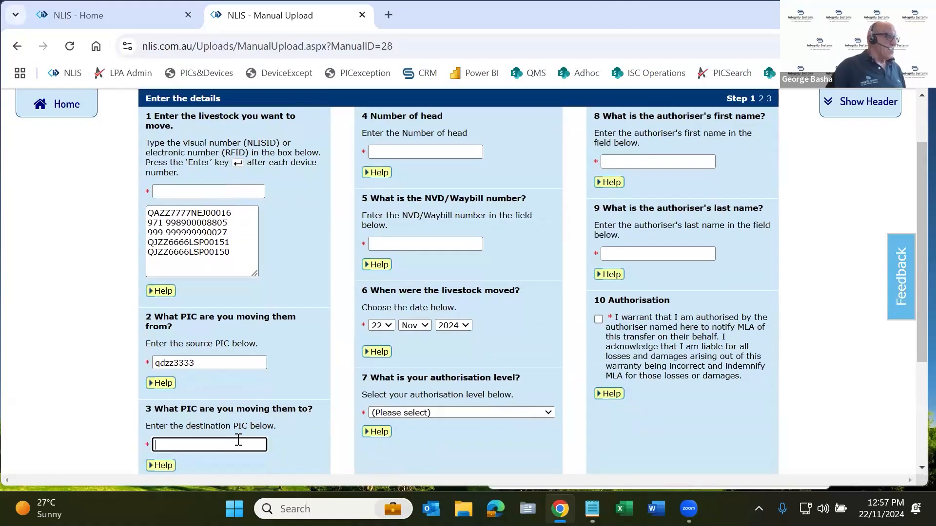
text(q)
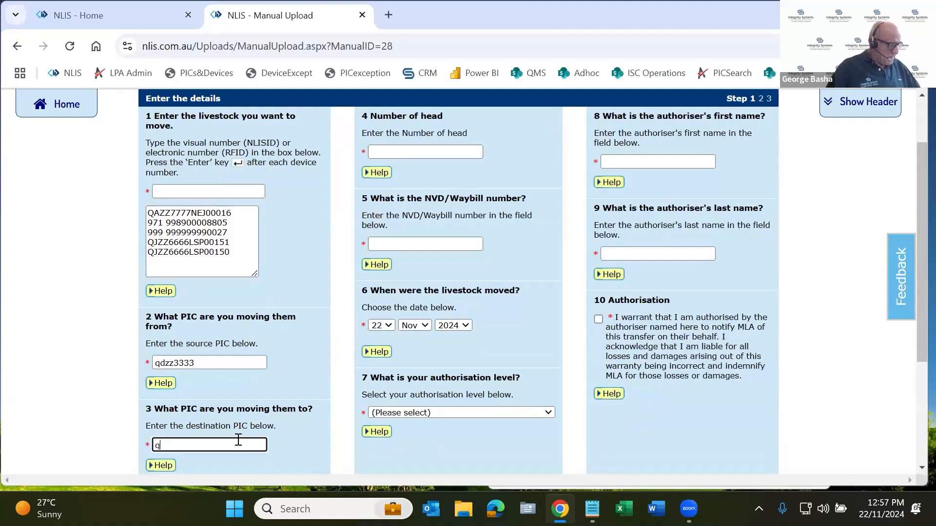
text(kzz)
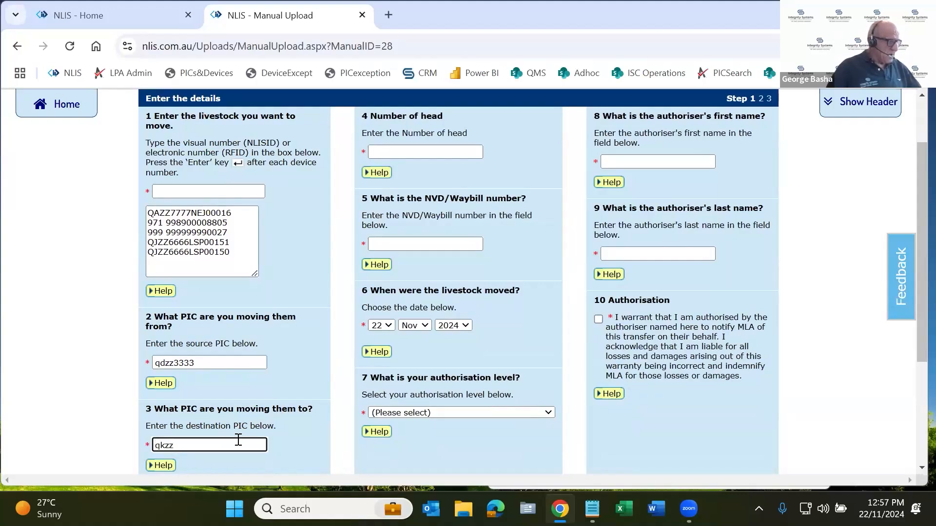
text(1111)
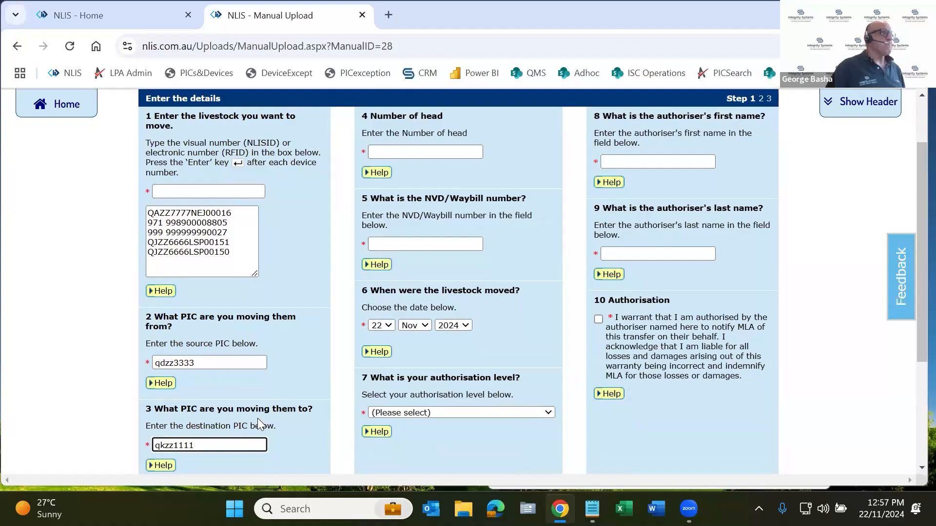
Set the number of head to 20 and compare it with the listed device numbers
click(420, 151)
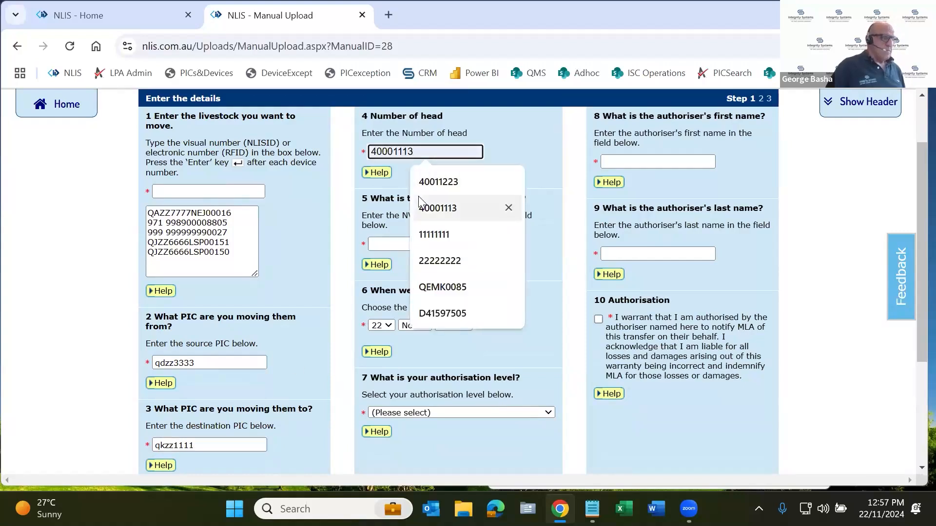
text(20)
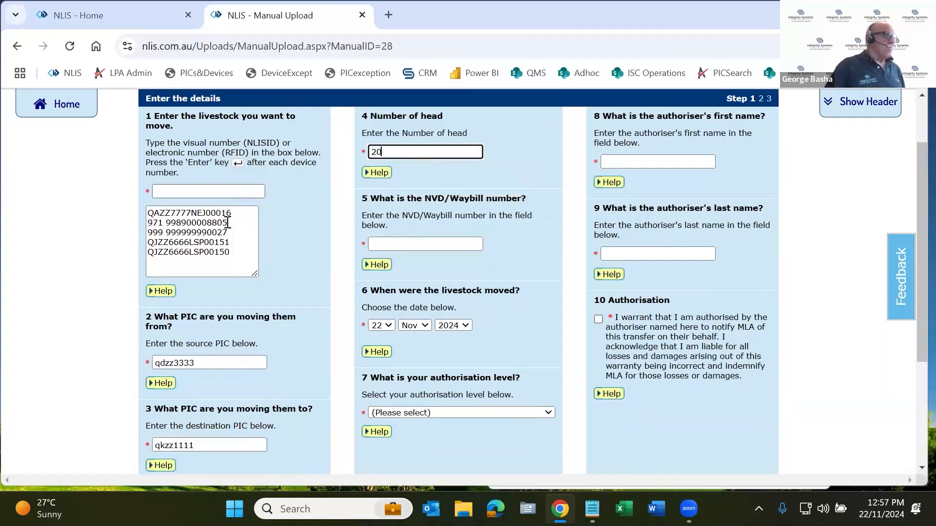
click(236, 248)
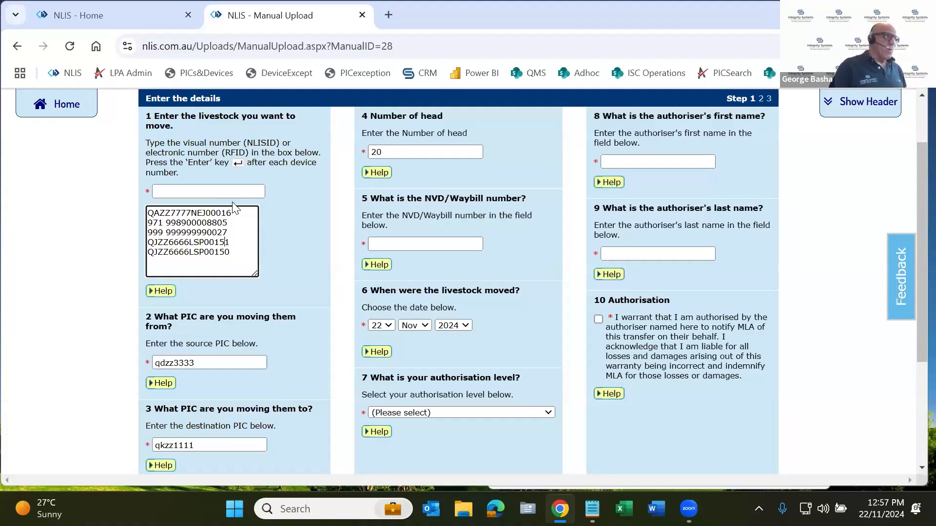
drag(240, 253, 188, 216)
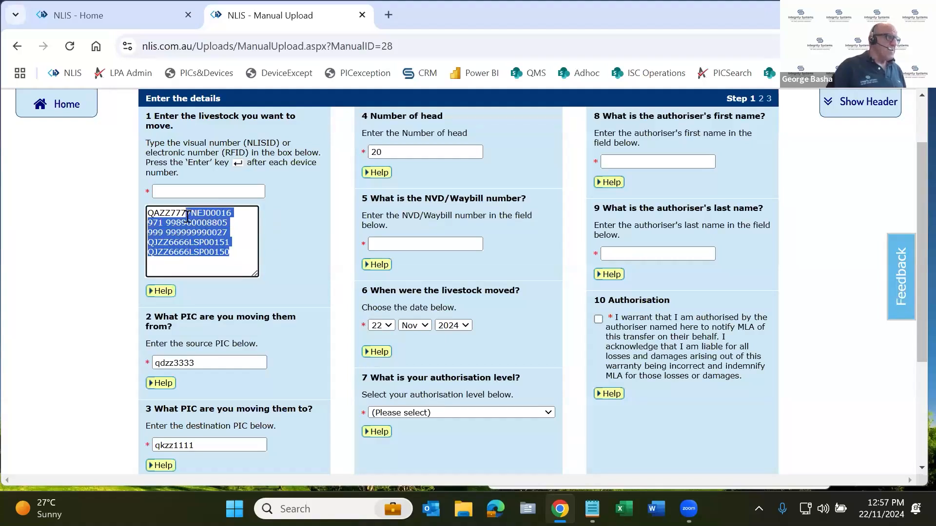
click(380, 152)
drag(379, 151, 372, 151)
Enter 49876543 as the NVD/Waybill number and set the authorisation level to 2 - Buyer Authorisation
click(417, 246)
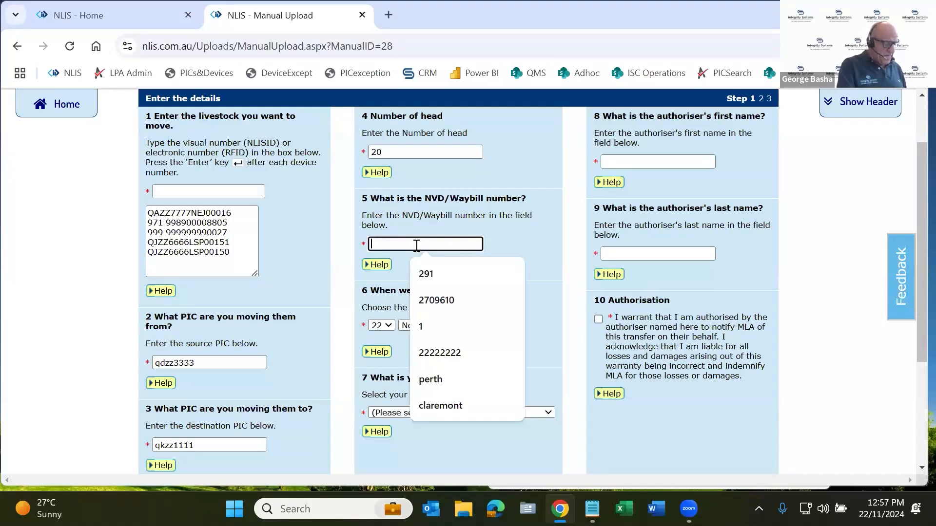
text(49876543)
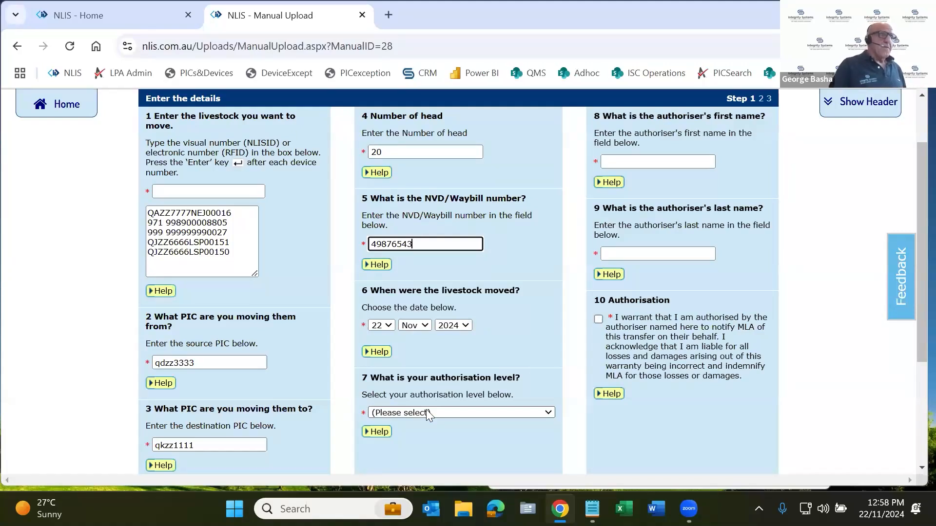
click(490, 412)
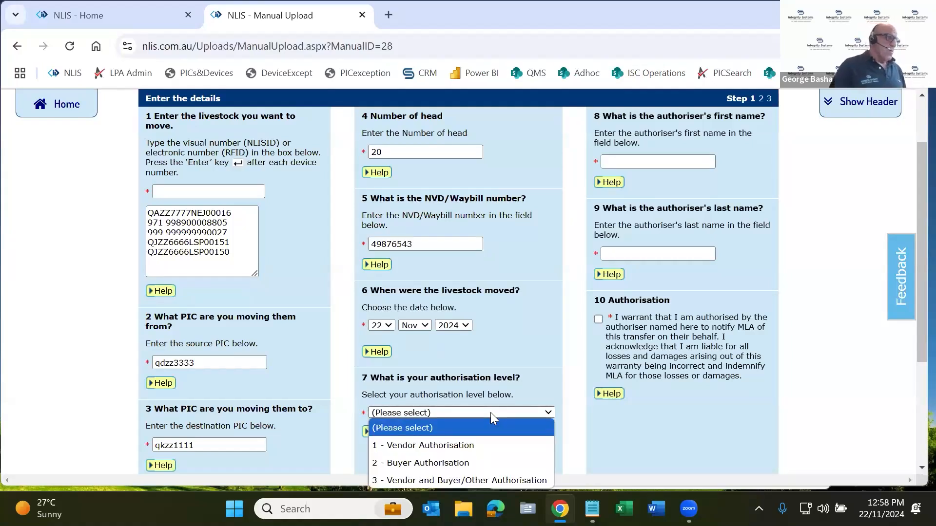
click(477, 463)
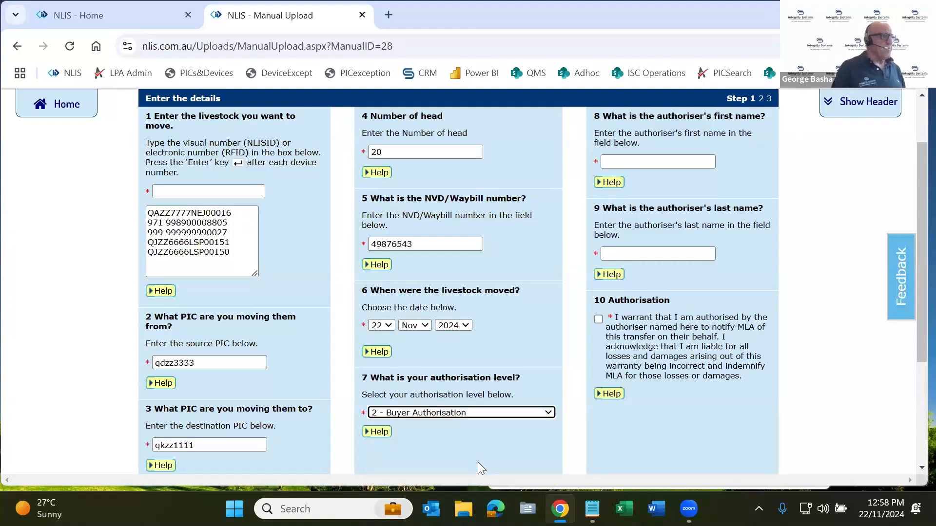
Fill in the authoriser's first name and last name
click(674, 164)
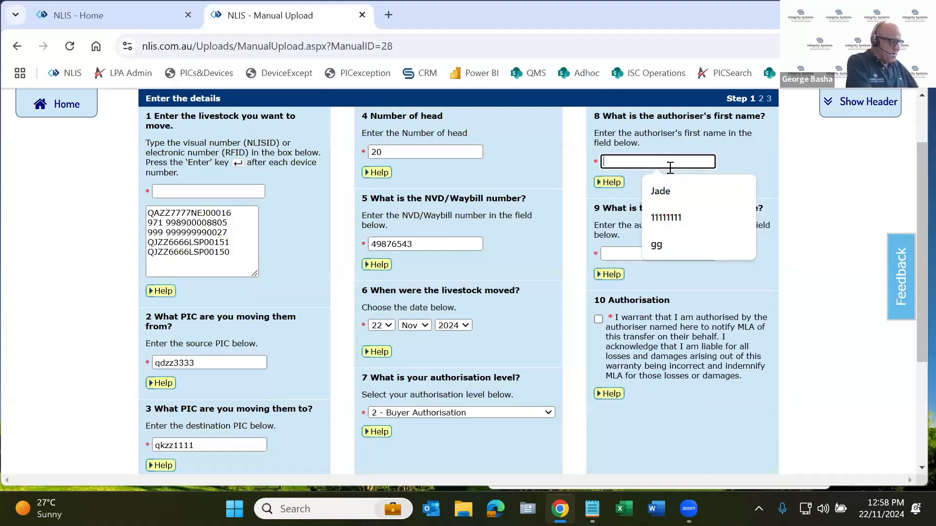
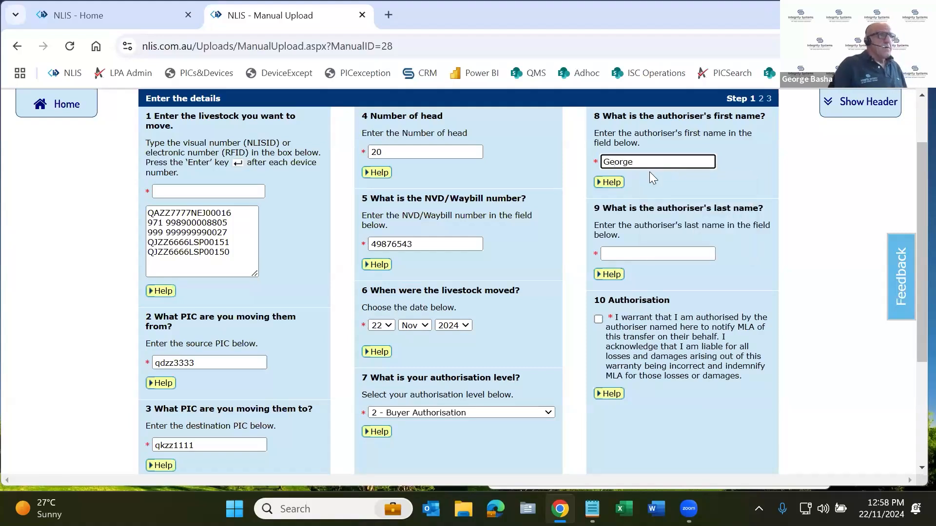
click(670, 254)
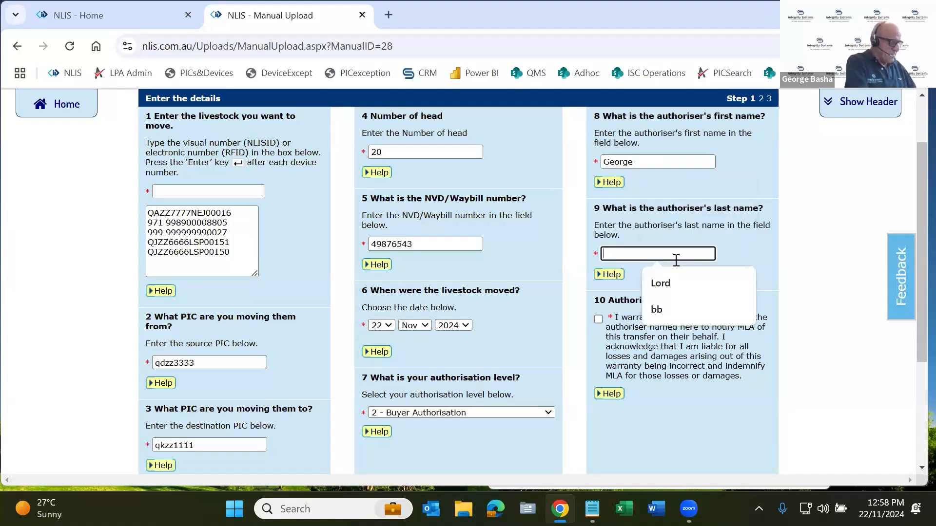
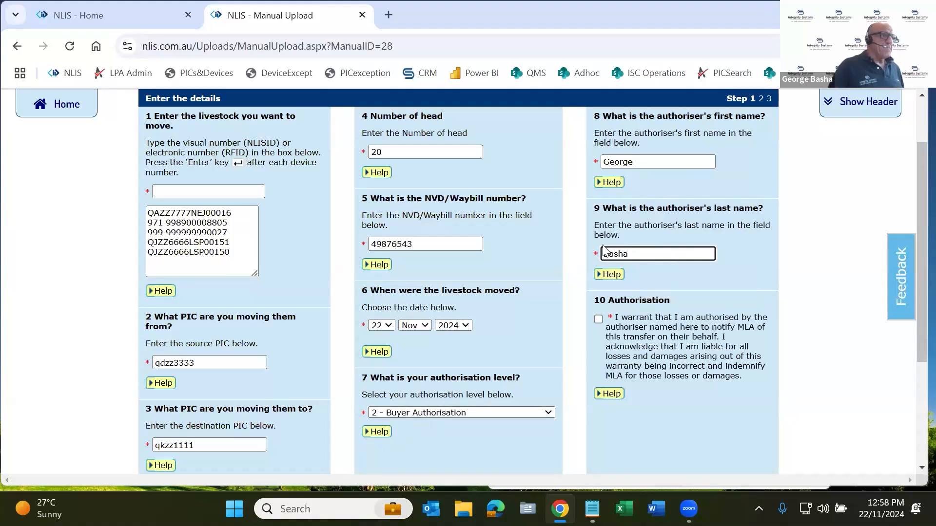
Accept the authorisation warranty for the transfer and continue to the confirmation of the movement details
click(599, 319)
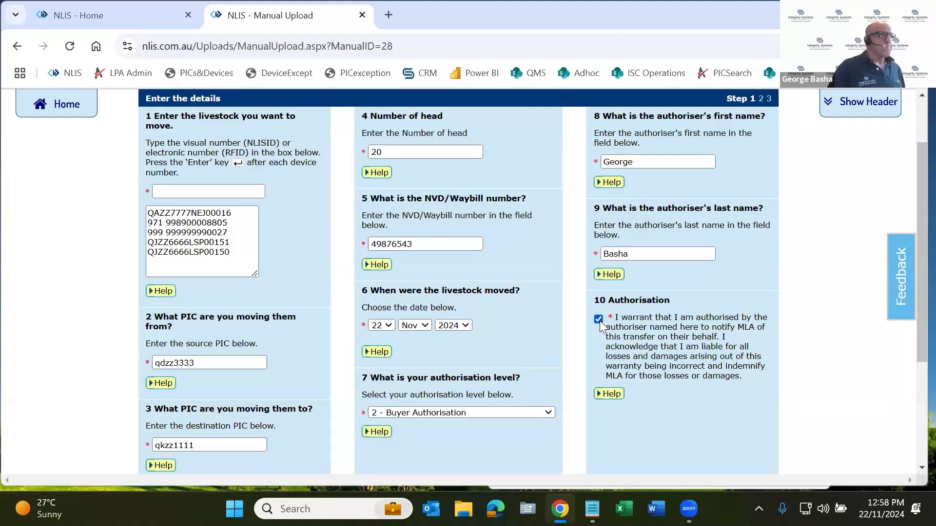
scroll(600, 321, down, 2)
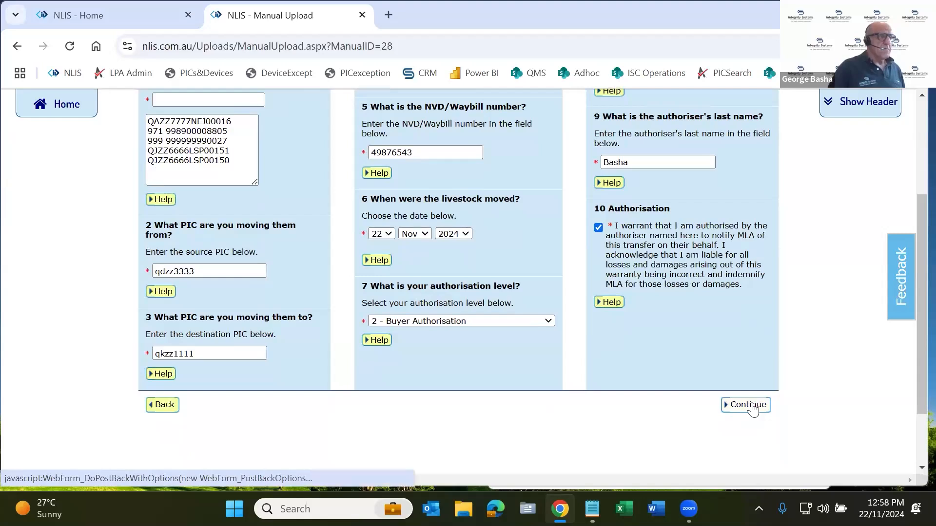
click(753, 407)
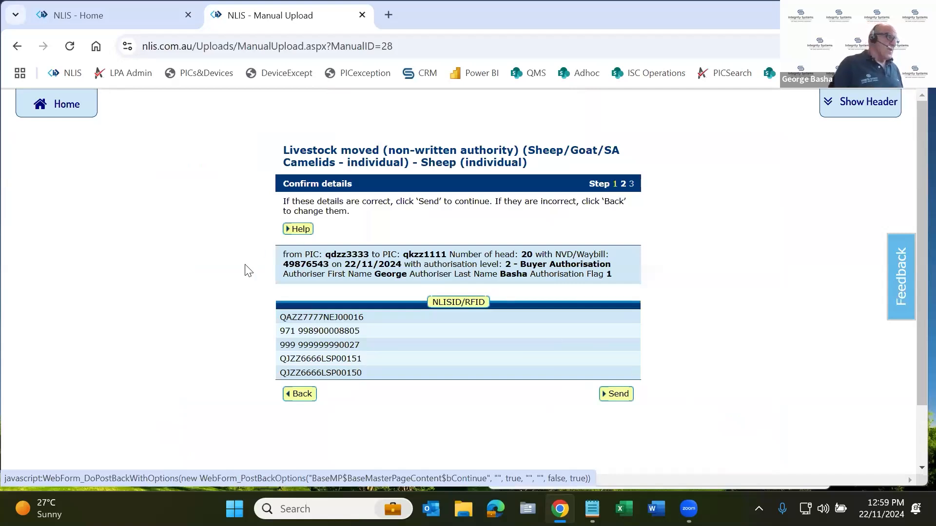
Check the source PIC, destination PIC, number of head and NVD/Waybill number, and send the non-written-authority movement to the database
double_click(352, 257)
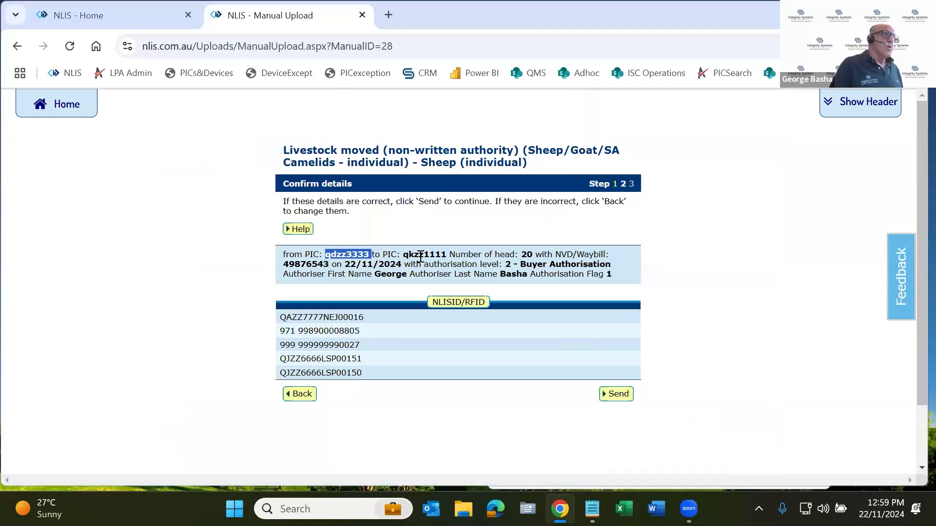
double_click(420, 255)
drag(525, 260, 545, 254)
click(531, 260)
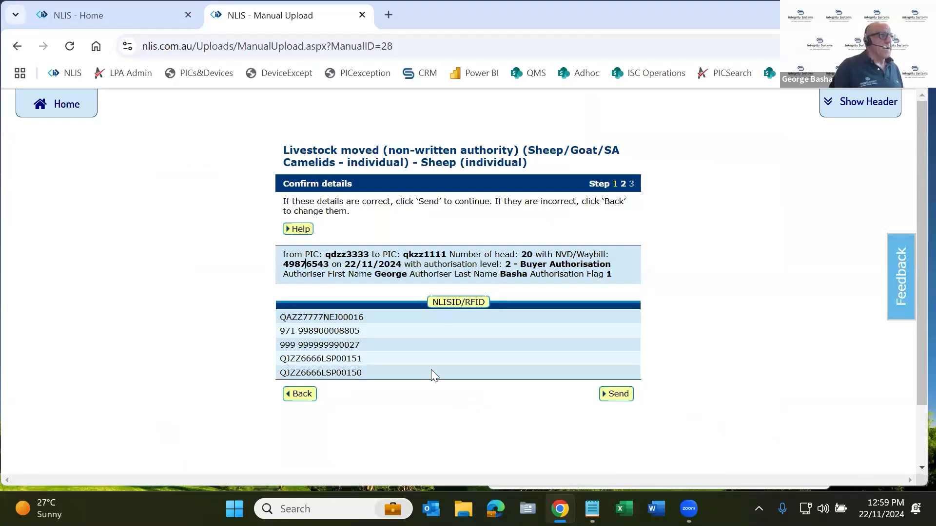
click(629, 398)
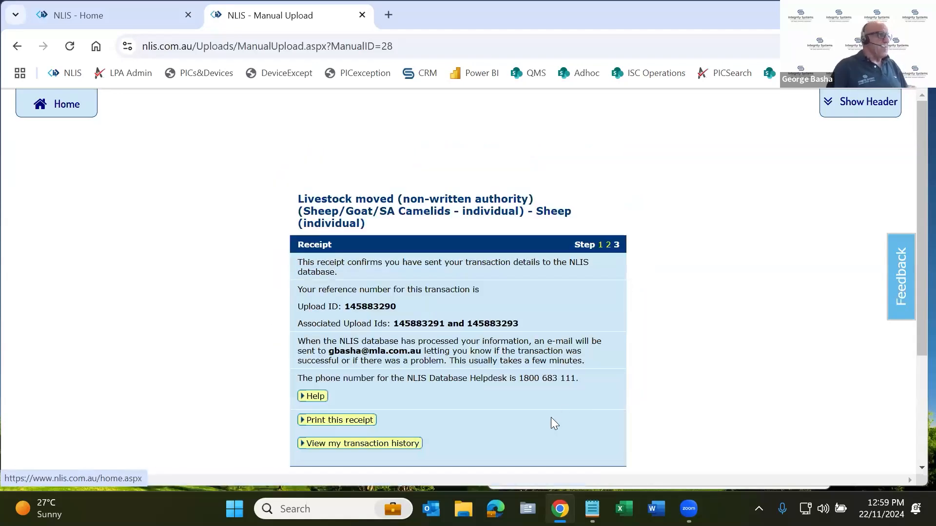
Review the upload ID and the associated upload IDs on the transaction receipt
double_click(373, 307)
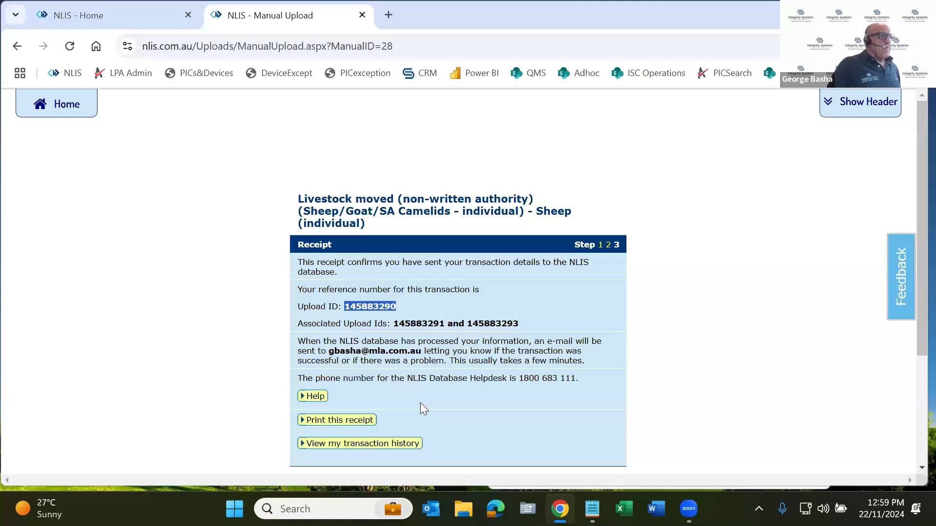
scroll(414, 405, down, 1)
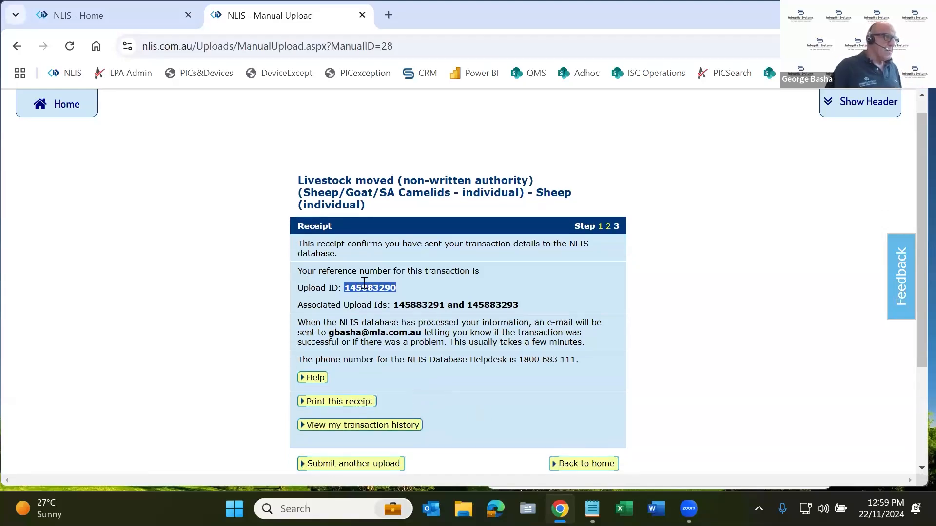
double_click(424, 305)
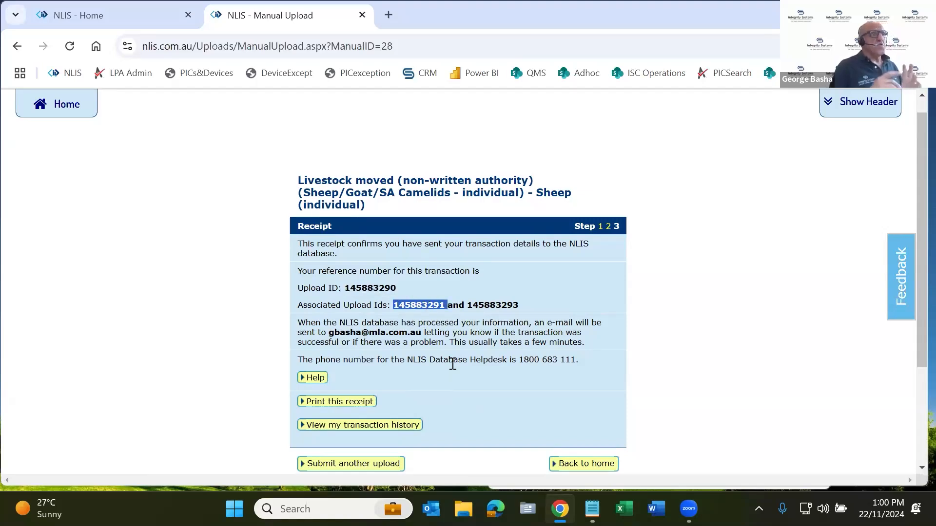
double_click(495, 305)
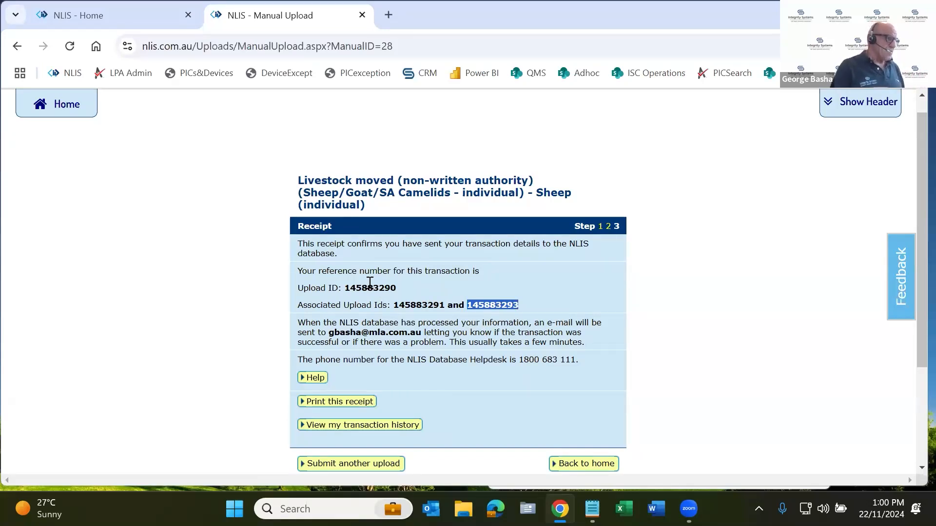
scroll(341, 379, down, 2)
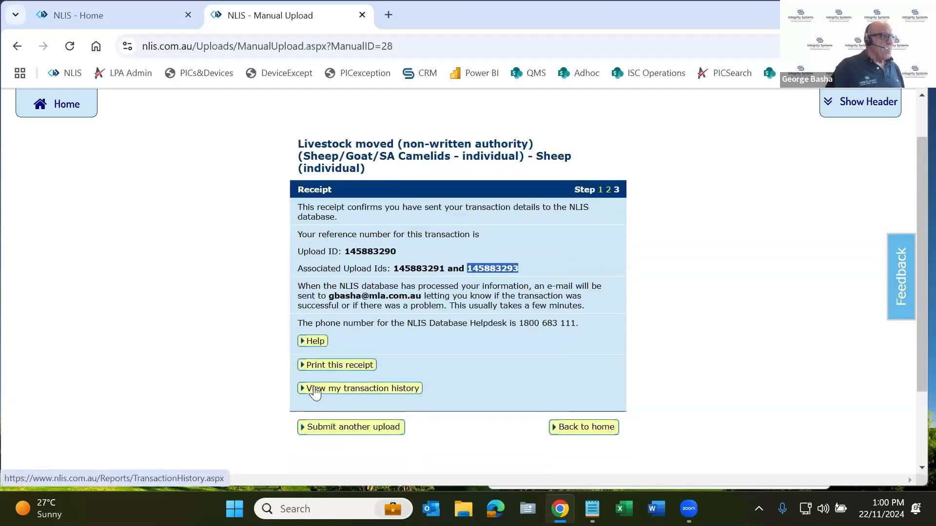
View the transaction history for 22 Nov 2024 and examine the upload IDs and user file names of the new uploads
click(391, 391)
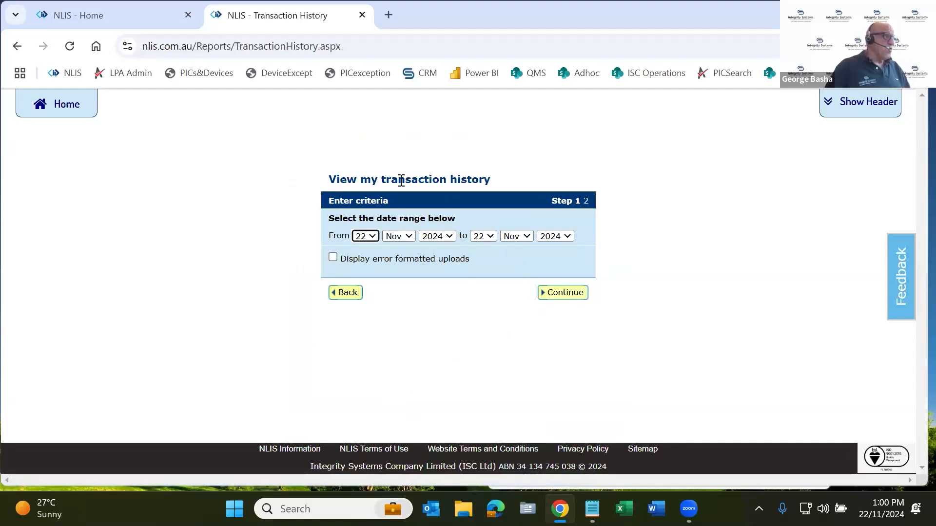
click(561, 294)
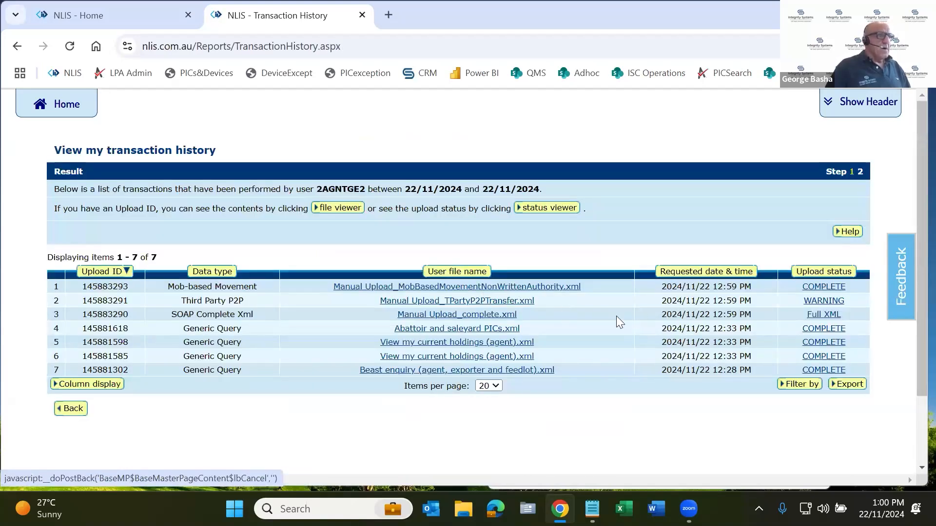
double_click(114, 310)
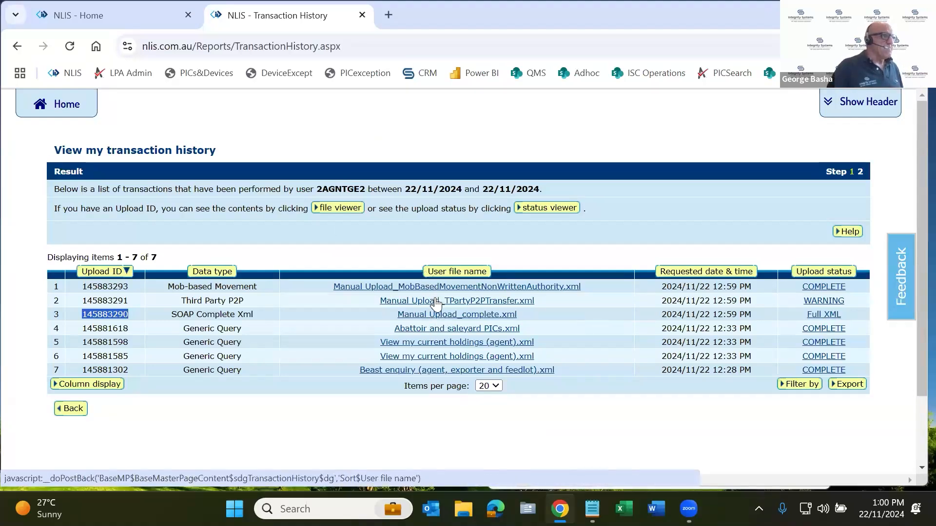
drag(325, 284, 428, 288)
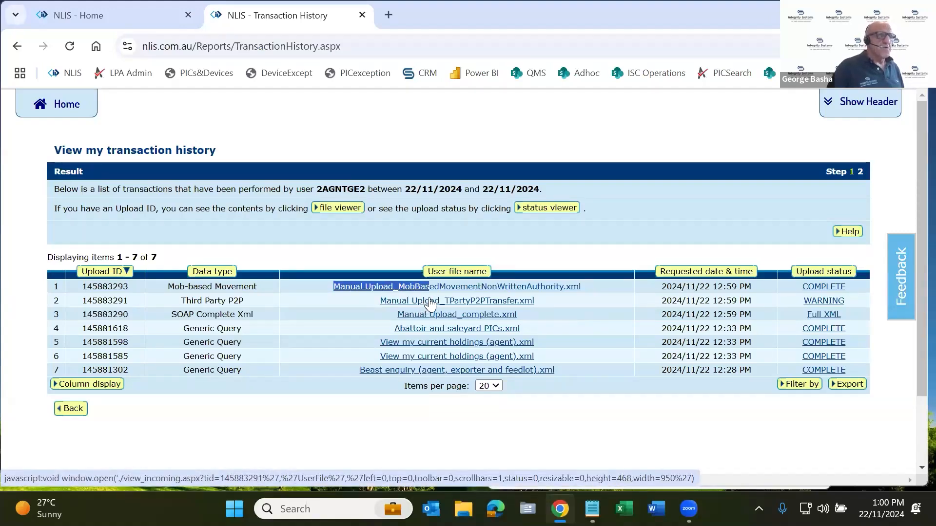
Inspect the buyer PIC, source PIC and NVD serial number in the Third Party P2P upload file and close the file viewer
click(522, 300)
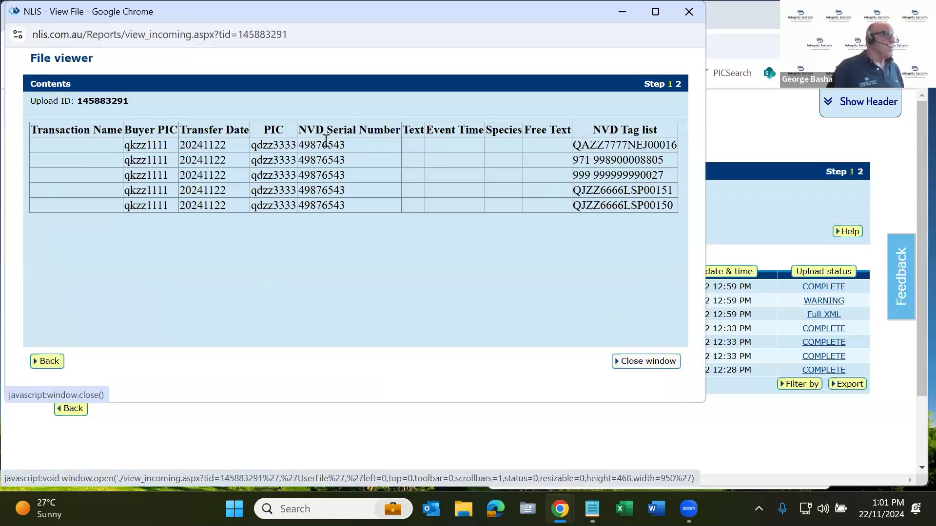
double_click(149, 145)
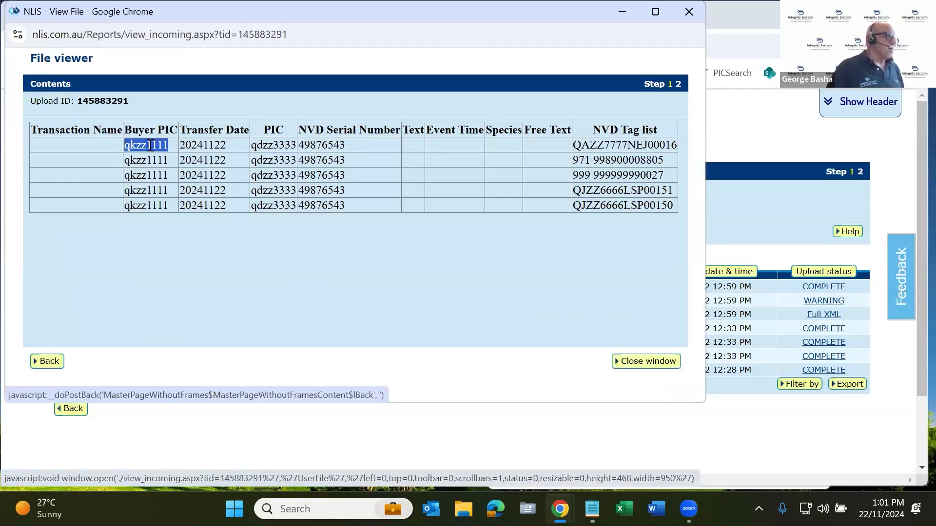
double_click(278, 145)
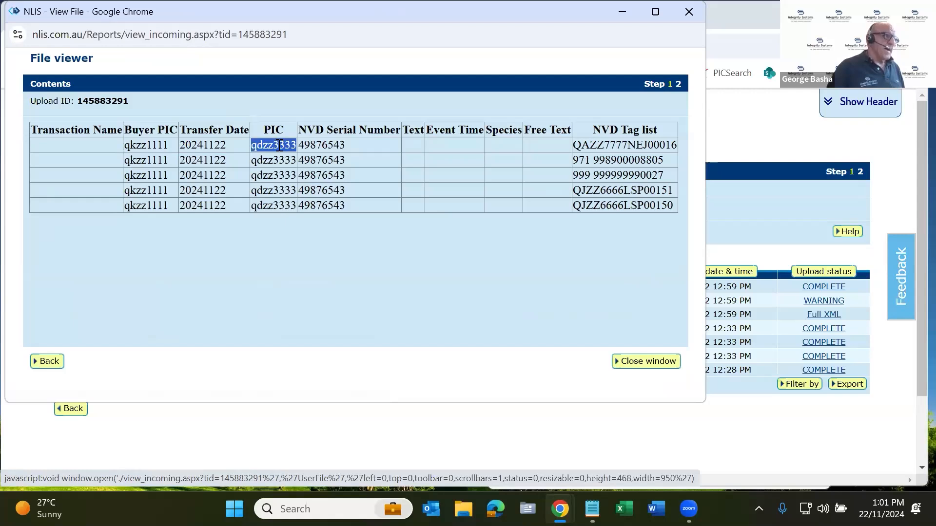
double_click(322, 145)
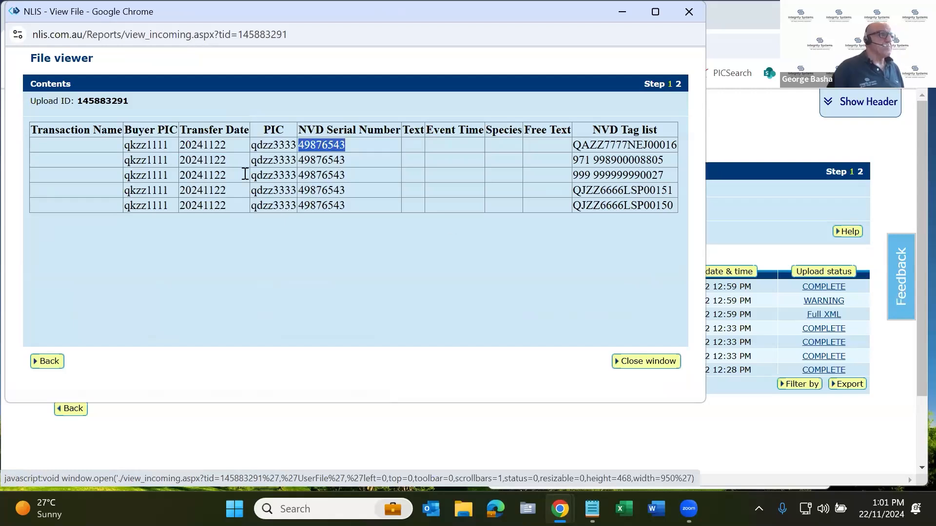
click(649, 362)
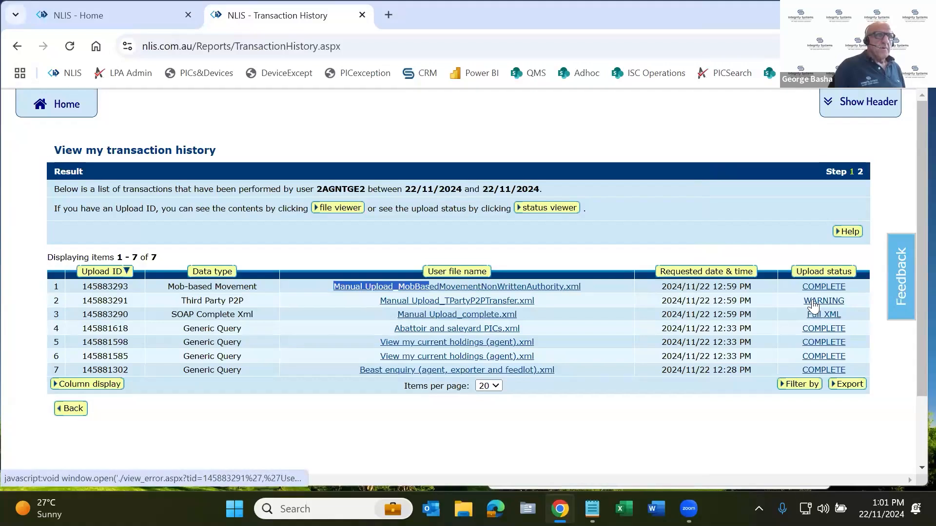
Read the status message and From PIC of the Third Party P2P upload and close the status viewer
click(823, 300)
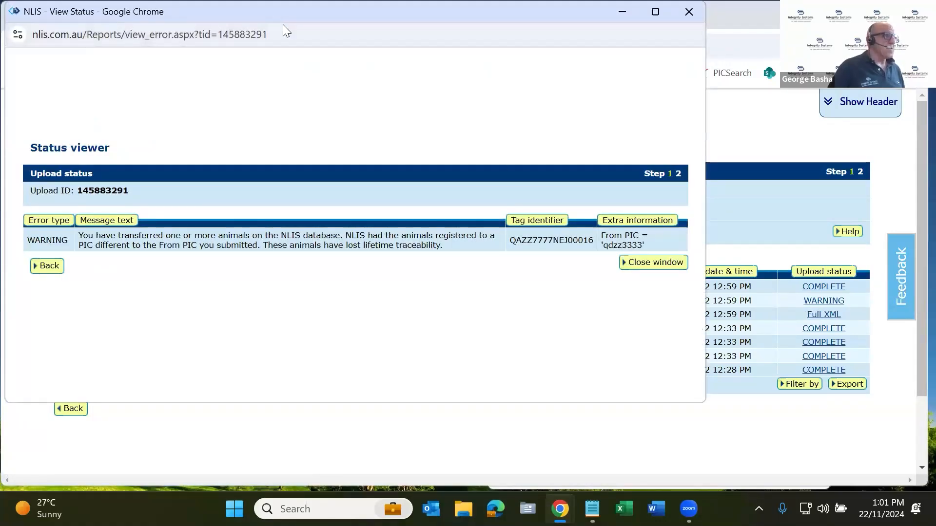
drag(283, 24, 370, 79)
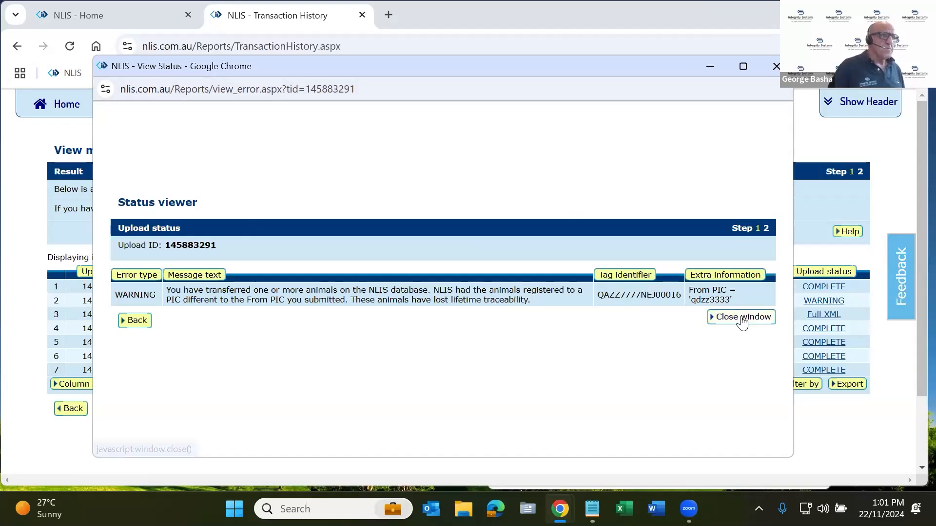
double_click(717, 295)
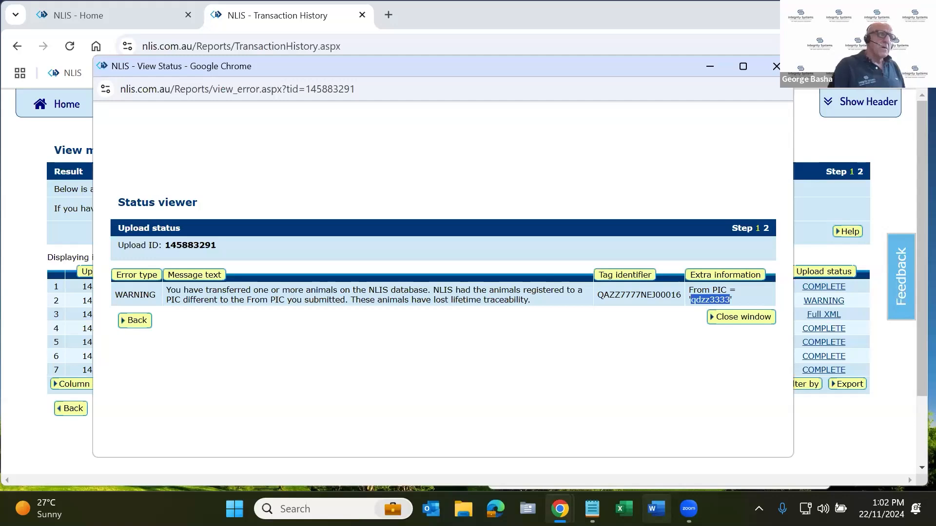
click(717, 299)
double_click(717, 299)
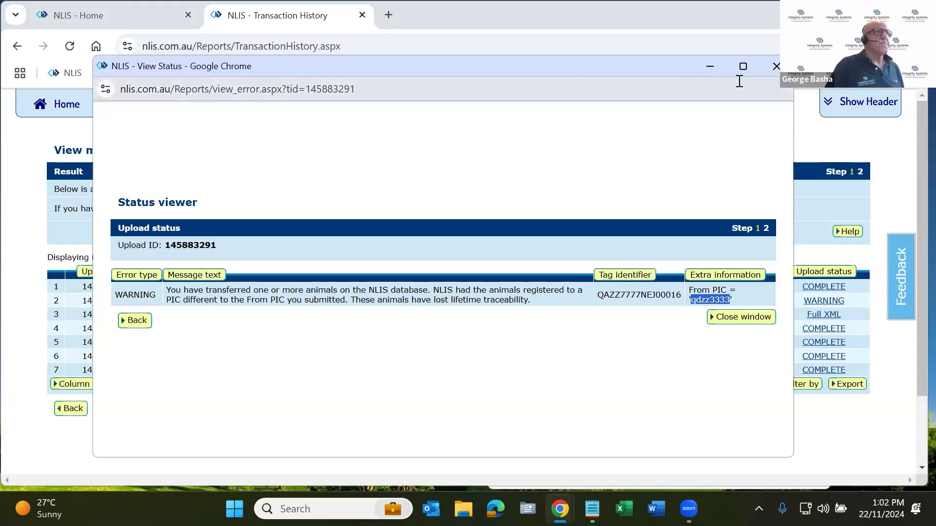
click(776, 67)
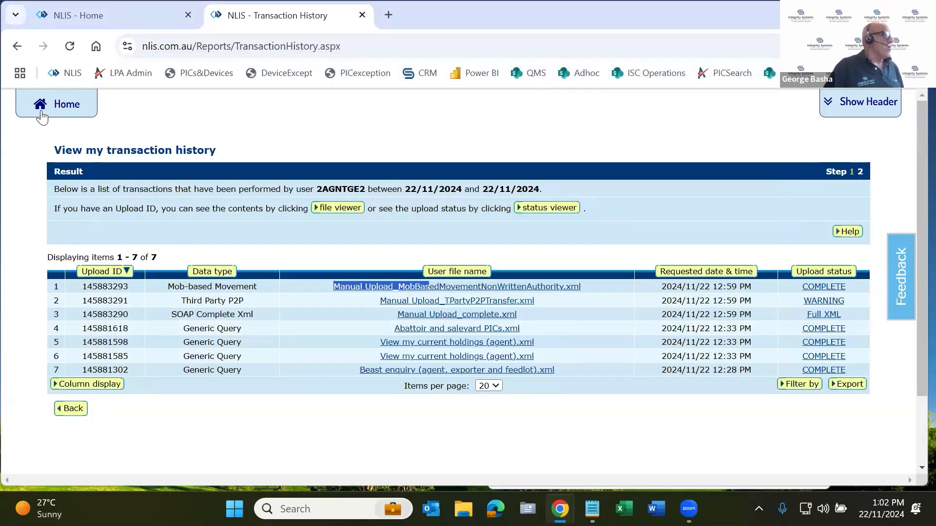
Return to the agent home page and start an on-screen entry for Livestock moved onto my property (Sheep/Goat/SA Camelids - individual)
click(69, 104)
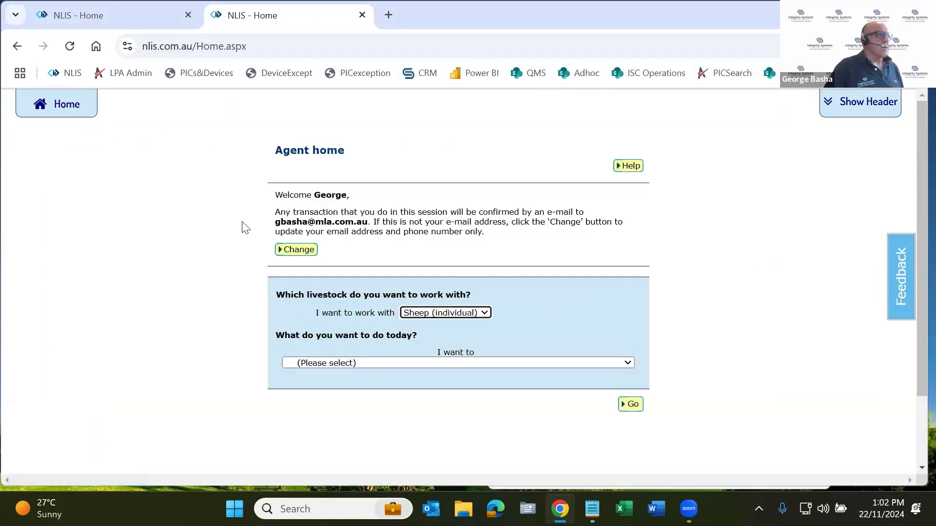
click(553, 364)
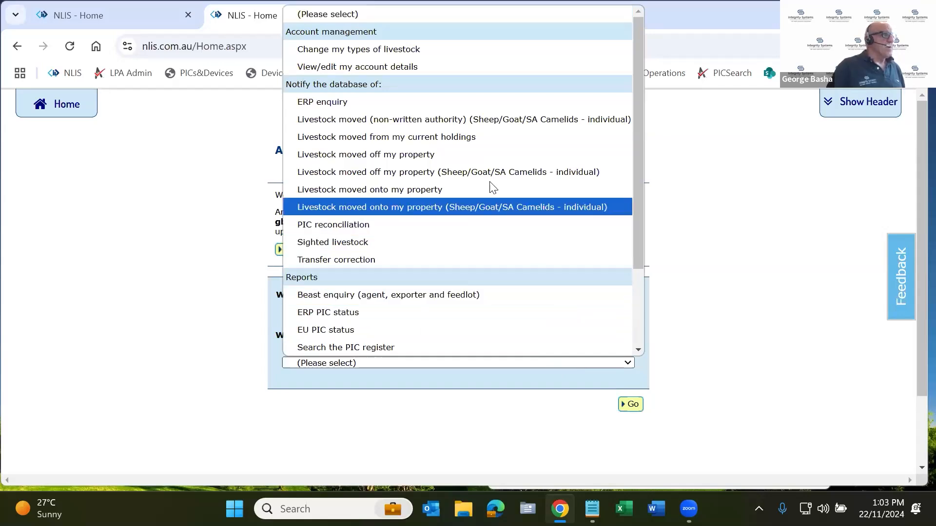
click(442, 209)
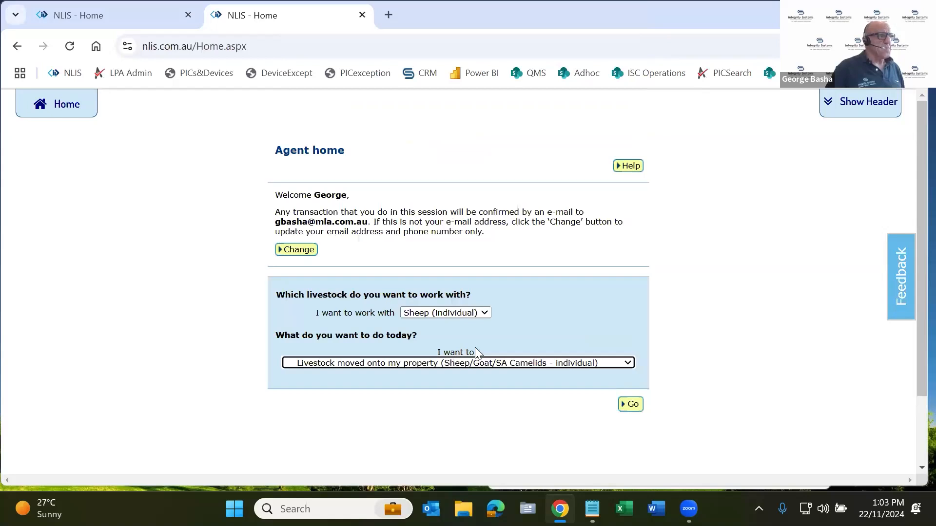
click(631, 405)
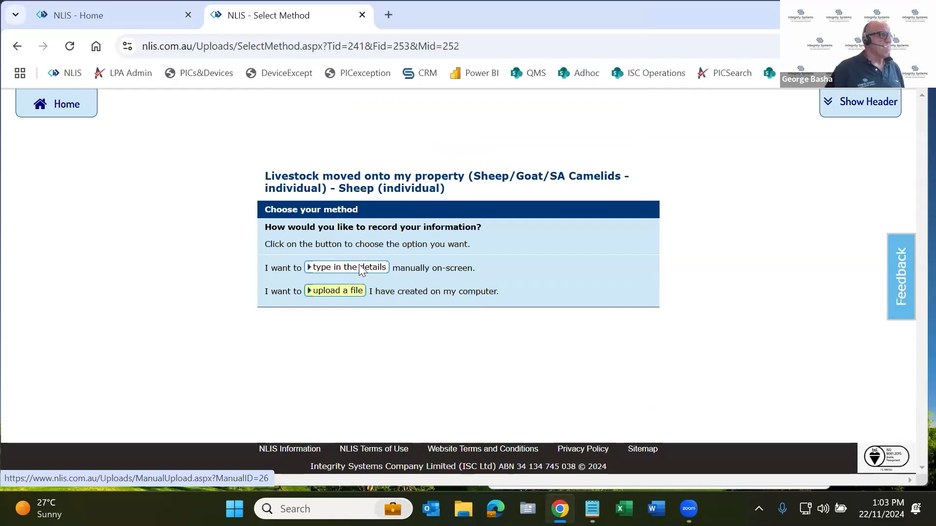
click(359, 267)
scroll(359, 264, down, 1)
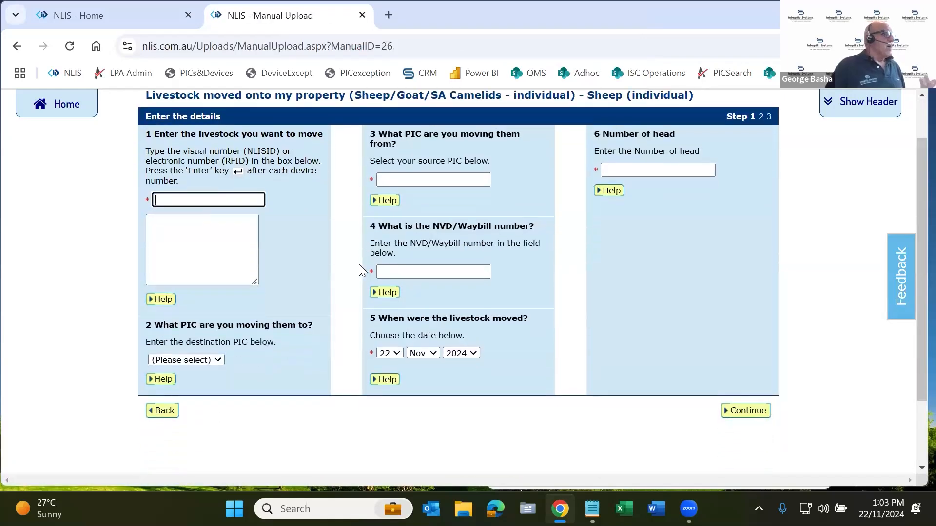
Paste the copied device numbers into the livestock list and set the destination PIC to qkzz1111 and source PIC to qbzz2222
click(233, 230)
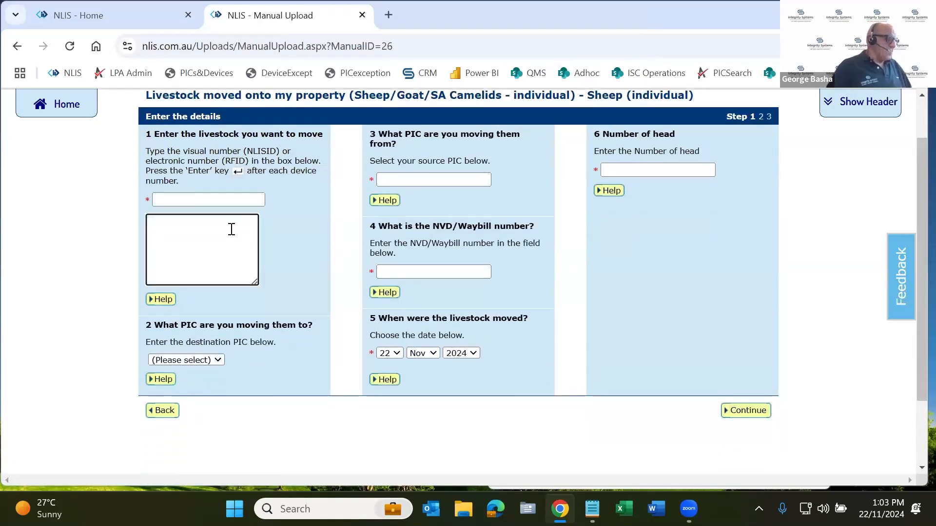
key(ctrl+v)
click(213, 360)
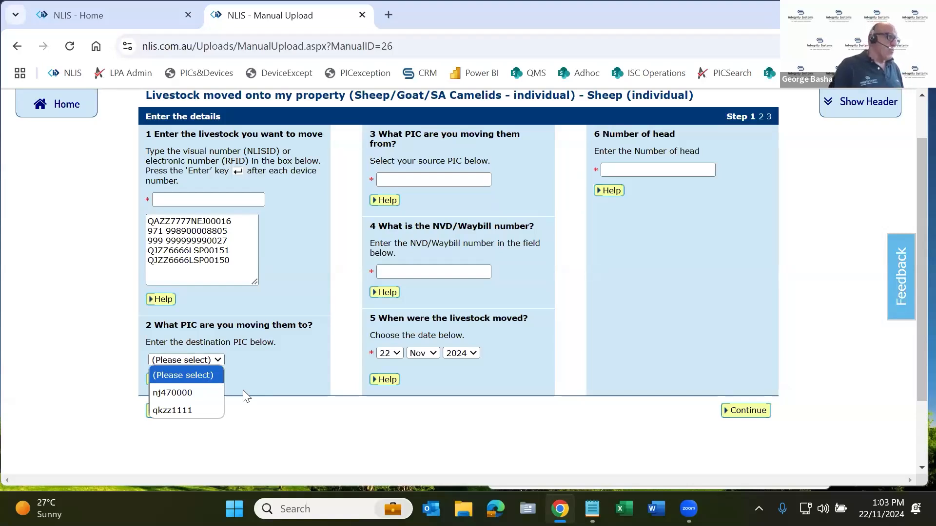
click(193, 409)
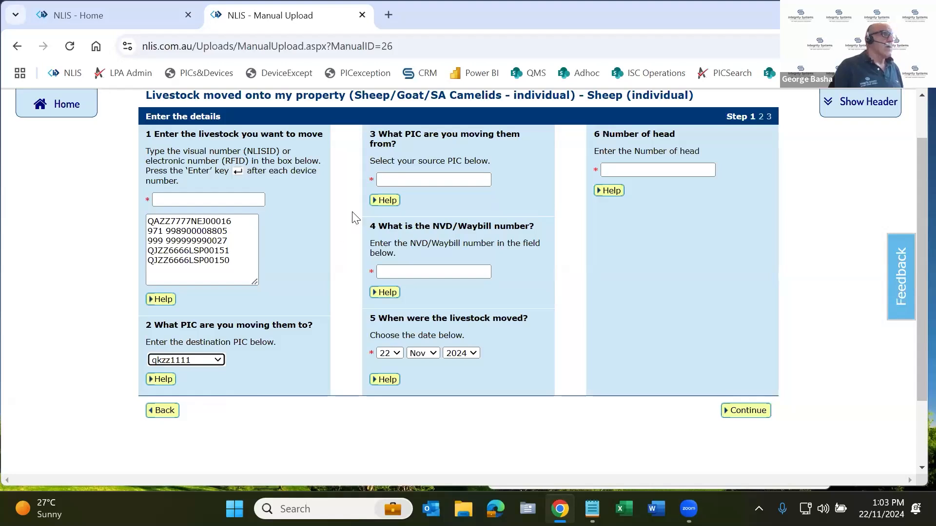
click(433, 180)
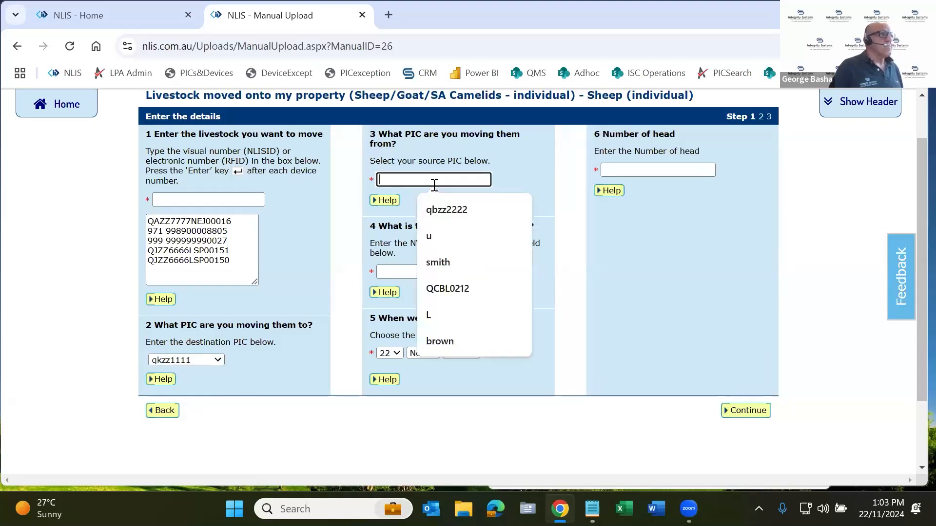
click(440, 207)
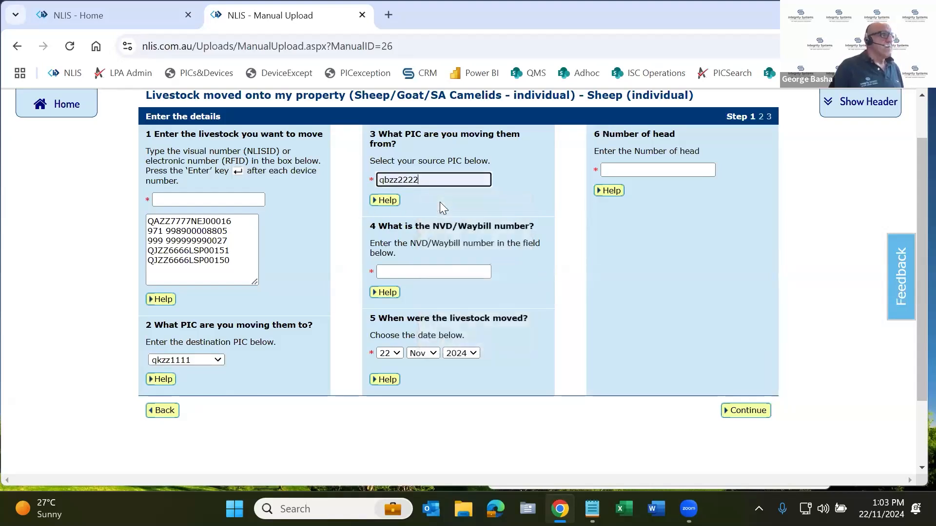
Set the NVD/Waybill number to 40011223 and the number of head to 20, and review the destination PIC choices
click(453, 272)
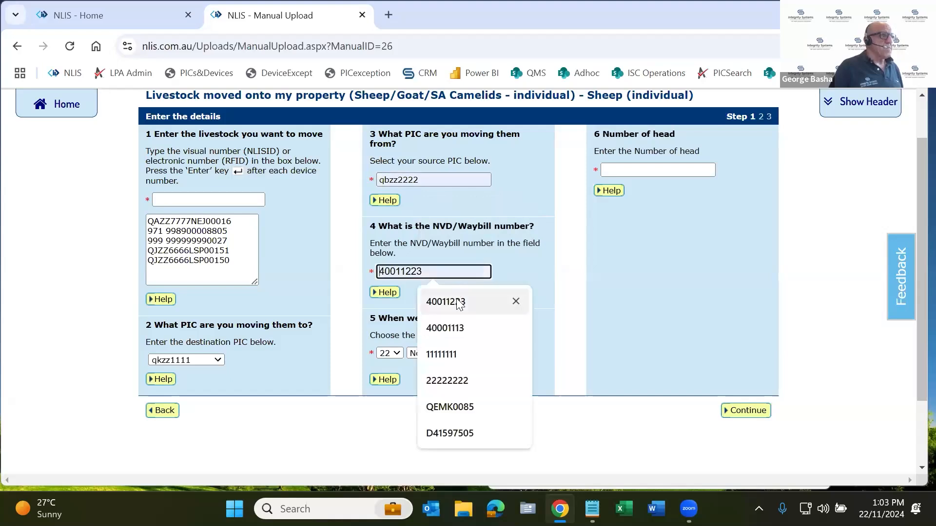
click(459, 302)
click(646, 170)
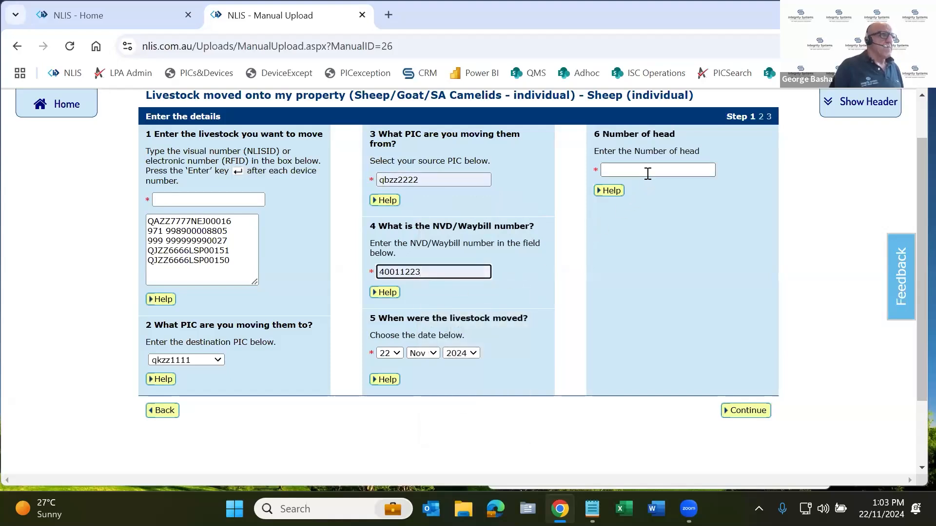
text(20)
click(690, 199)
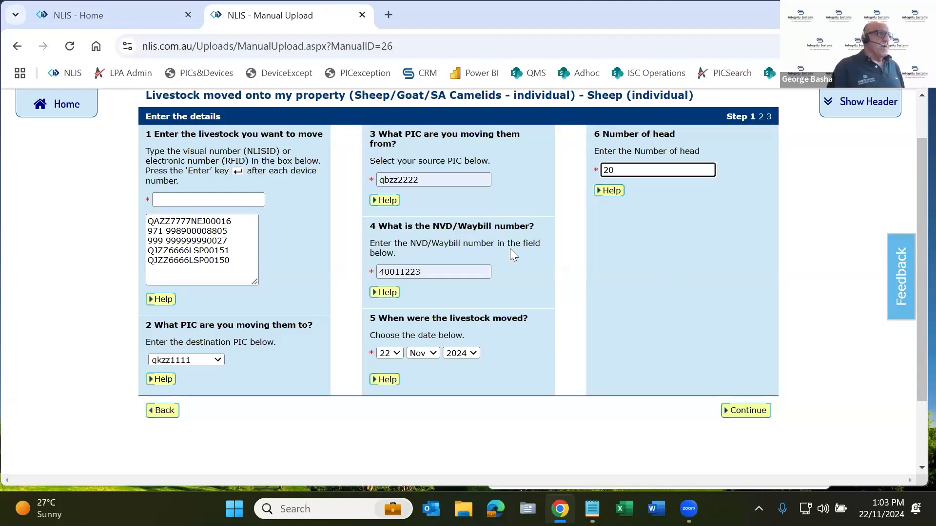
click(174, 360)
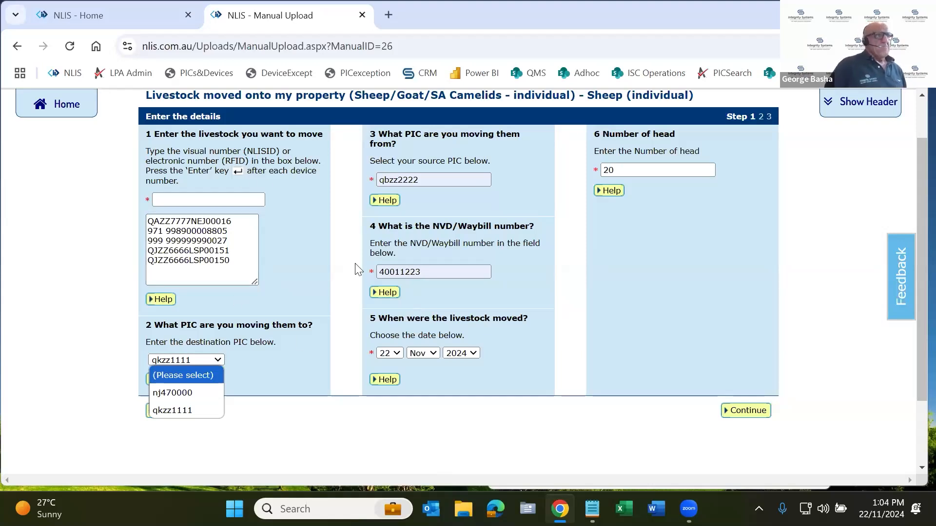
Leave the movement entry for the agent home page and open the Search the PIC register report
scroll(356, 268, up, 1)
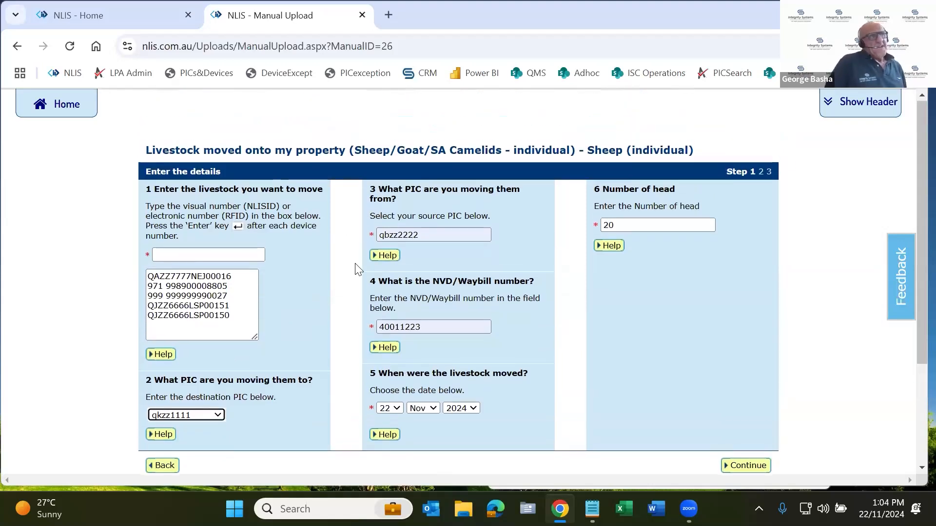
click(62, 105)
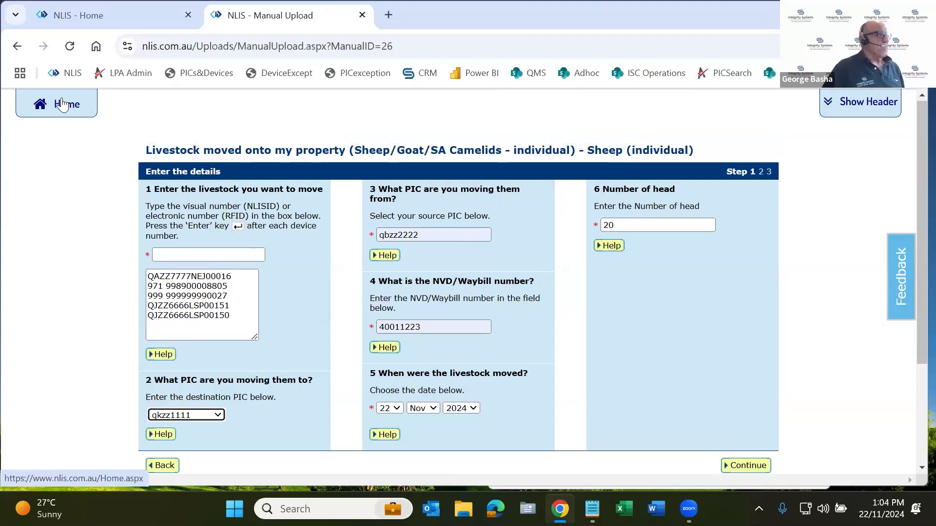
click(424, 364)
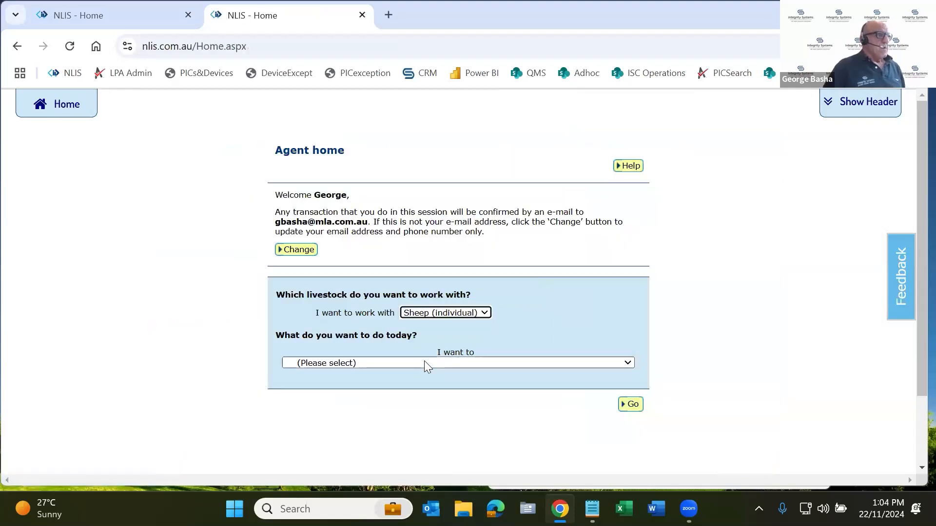
scroll(420, 312, down, 1)
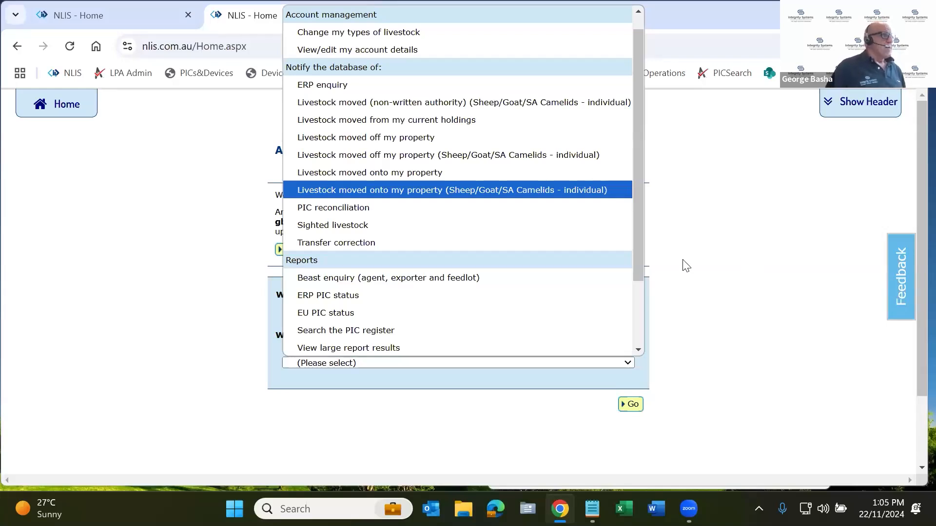
scroll(444, 282, down, 3)
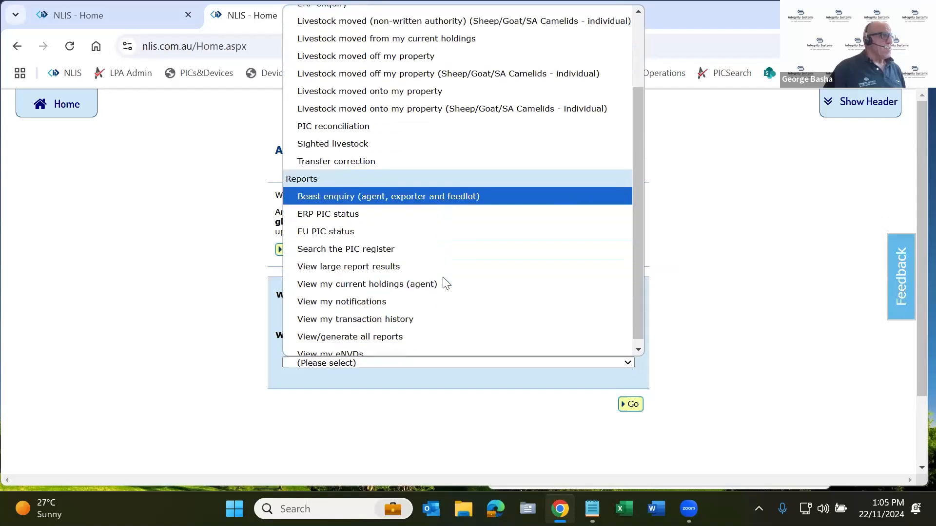
click(406, 244)
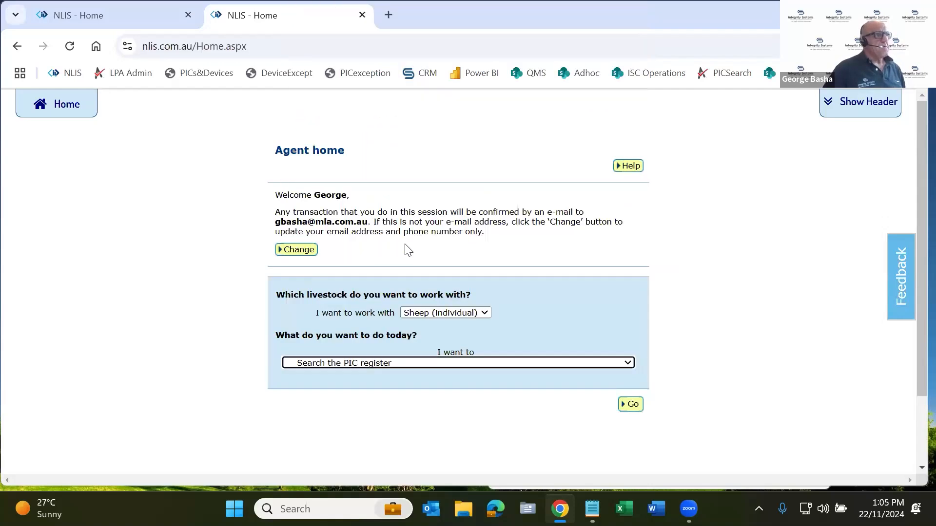
click(639, 405)
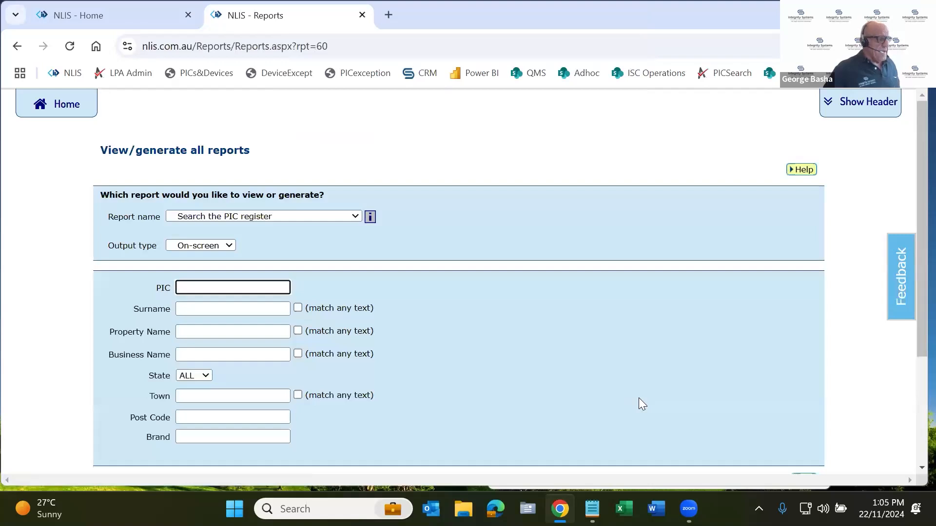
Search the PIC register for qbzz2222 and check the PIC status in the results
text(qbzz2222)
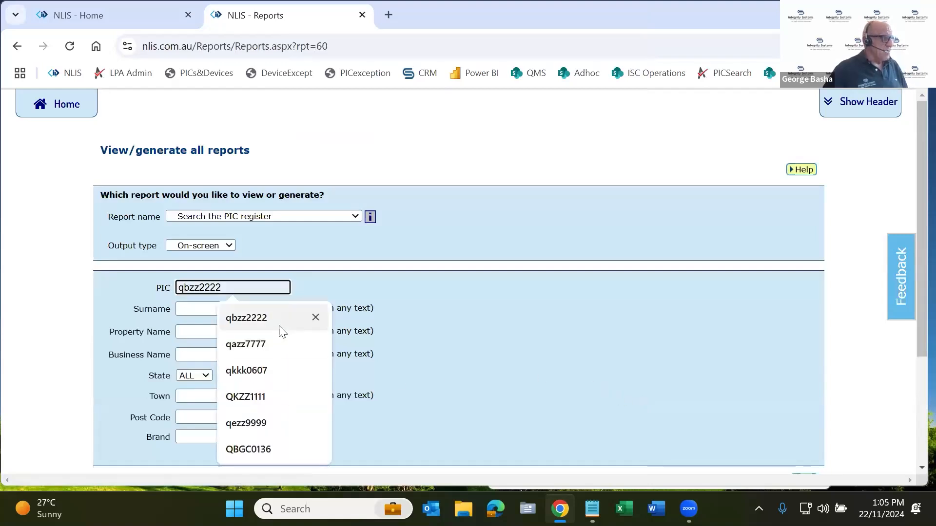
click(280, 324)
scroll(280, 327, down, 1)
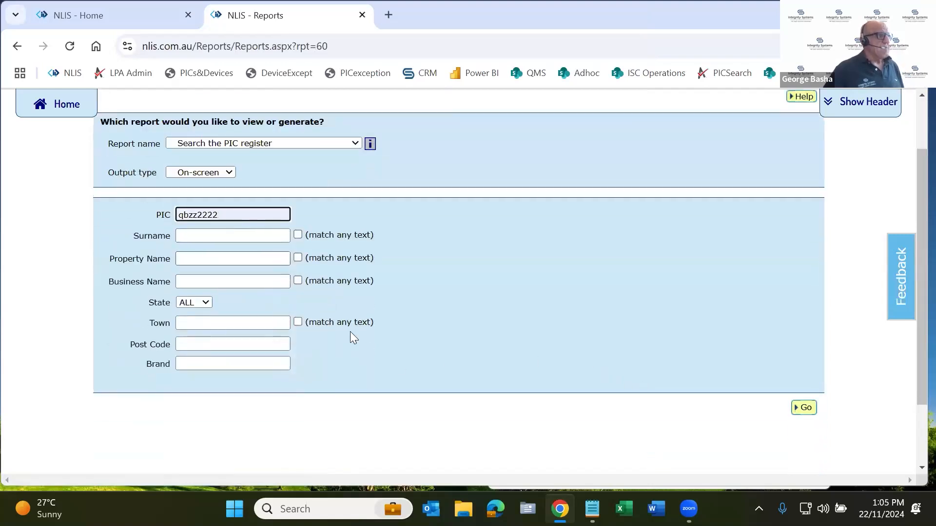
click(804, 408)
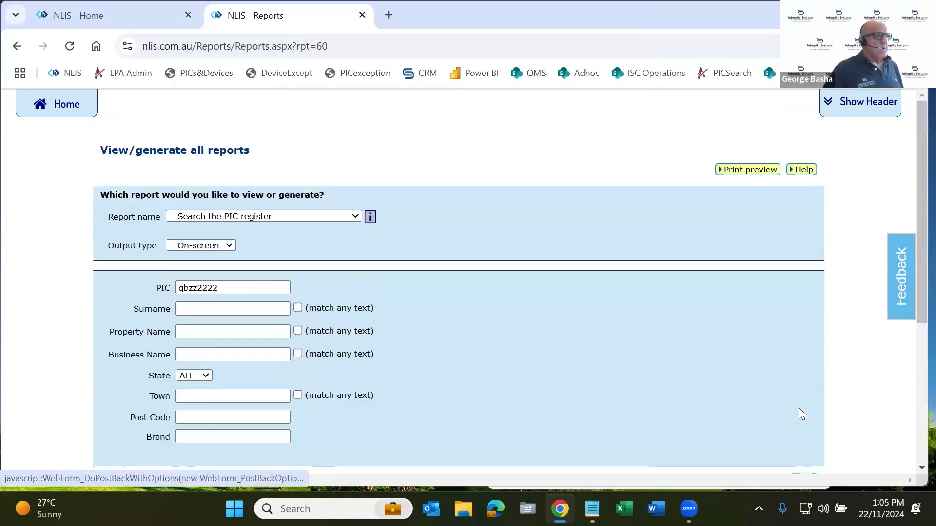
scroll(780, 415, down, 3)
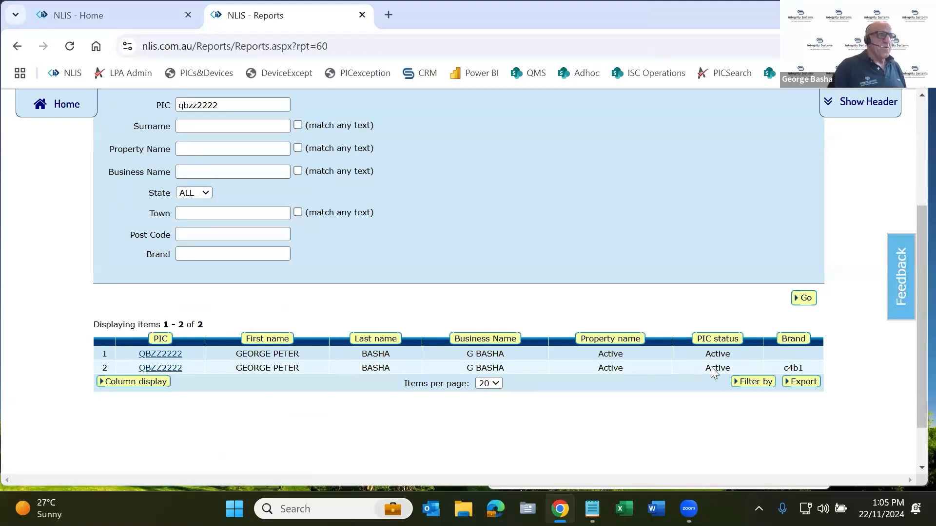
scroll(497, 328, up, 4)
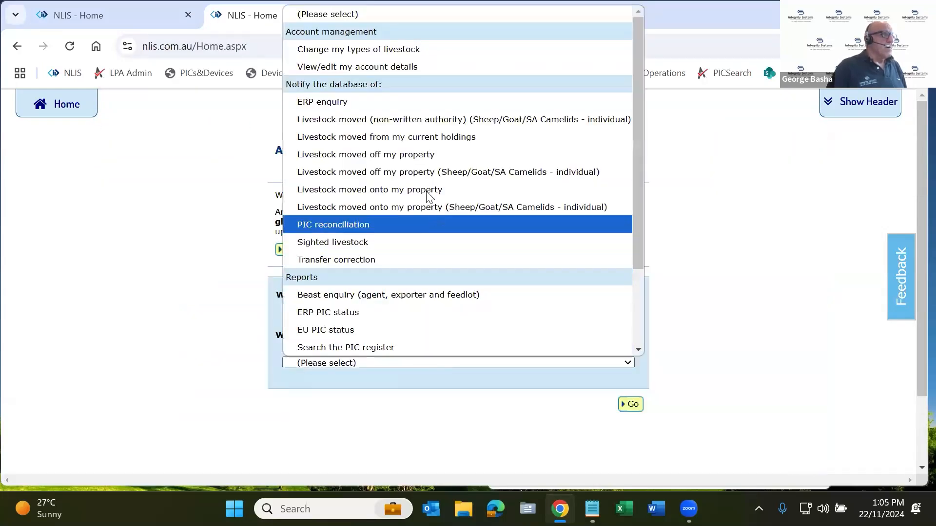
click(409, 99)
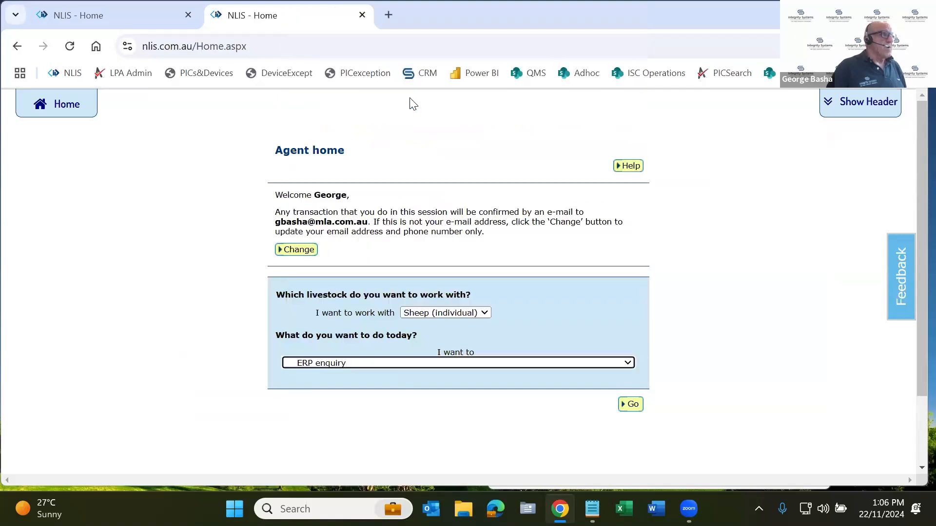
click(632, 406)
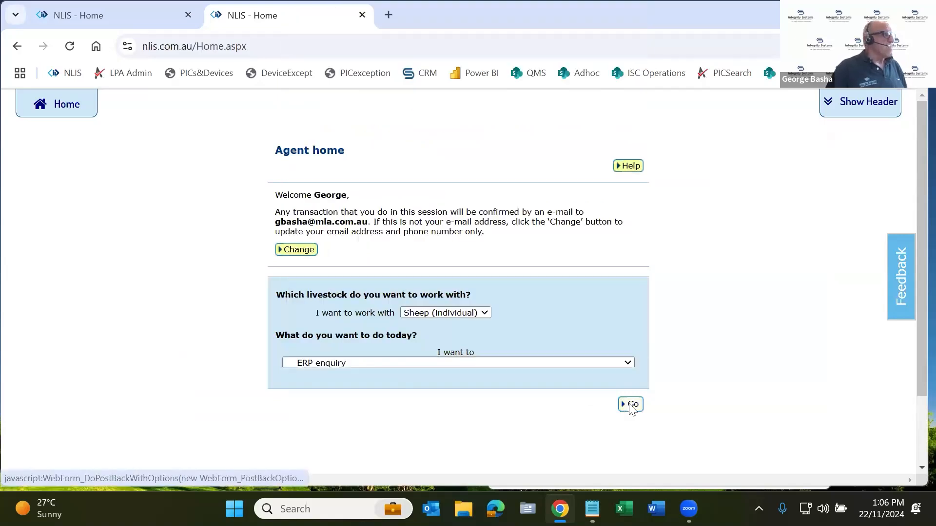
click(59, 113)
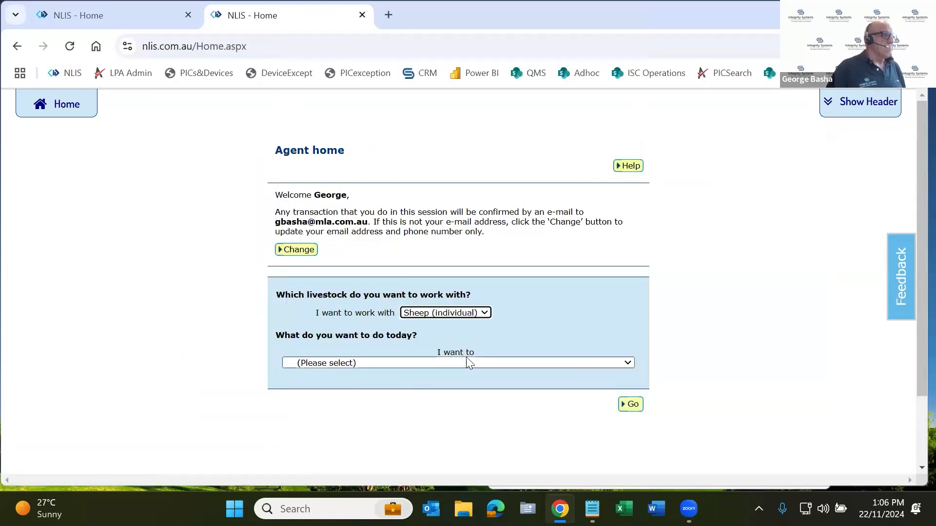
Run the ERP PIC status report for PIC qbzz2222 and read its program codes and status descriptions
click(464, 364)
scroll(473, 327, down, 2)
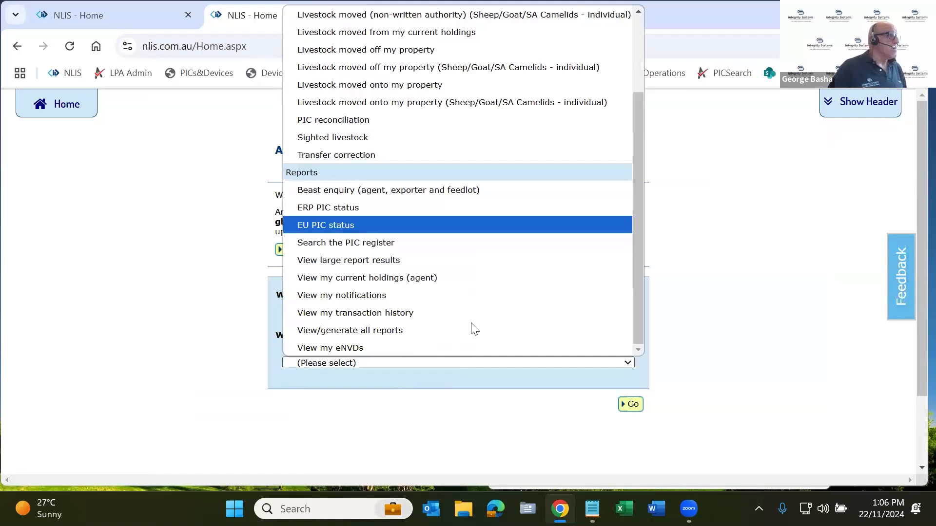
scroll(463, 251, up, 1)
click(462, 248)
click(634, 404)
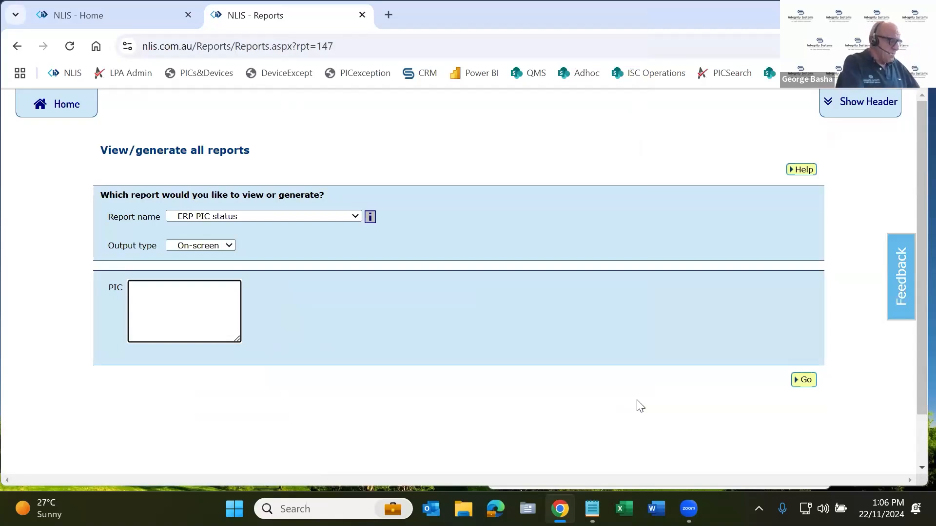
text(qbzz2222)
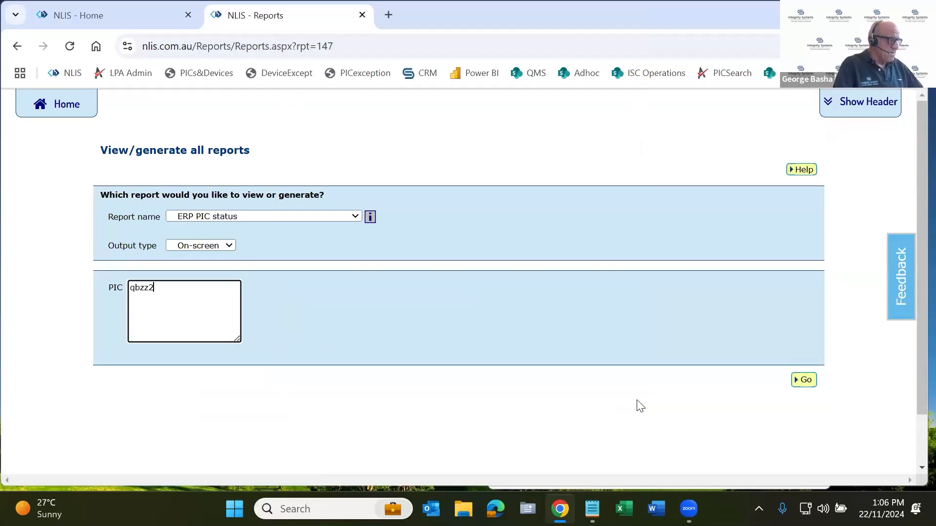
click(801, 381)
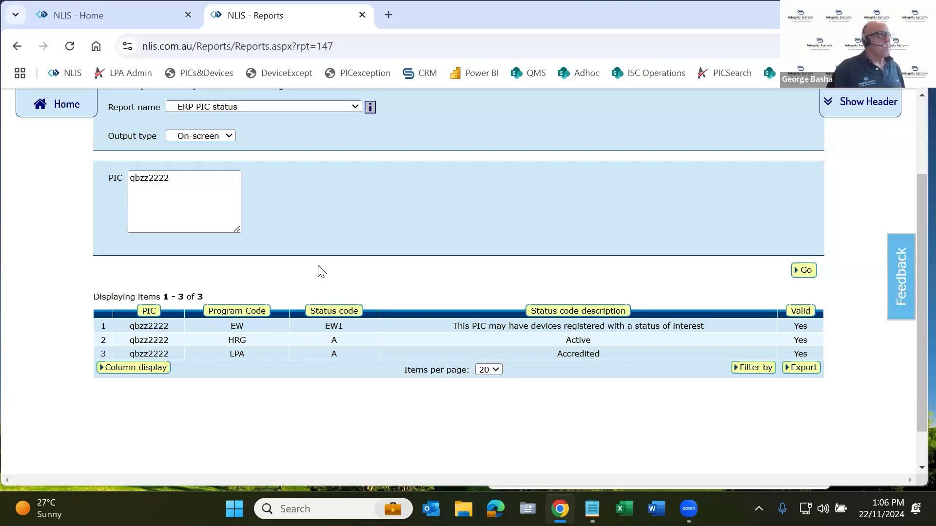
scroll(317, 273, up, 1)
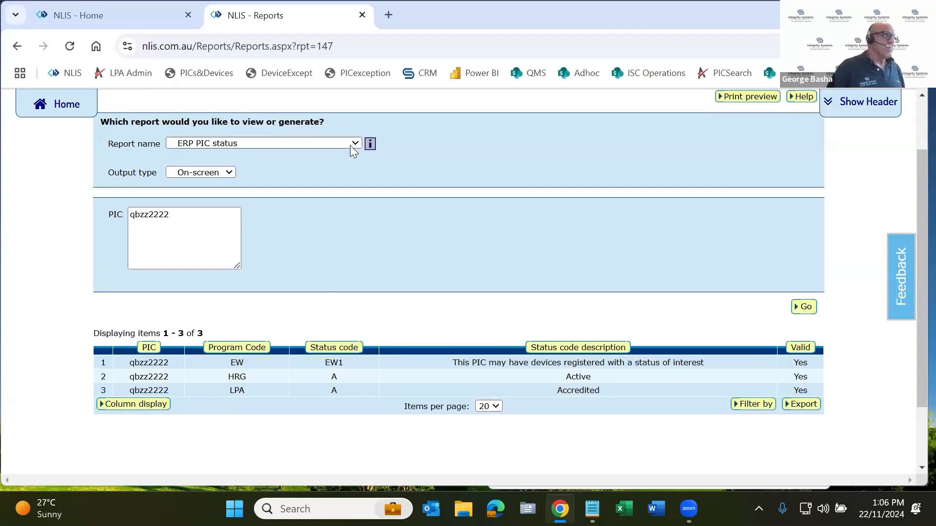
Open Beast enquiry (agent, exporter and feedlot) from the agent home page and look through the report names offered
click(350, 143)
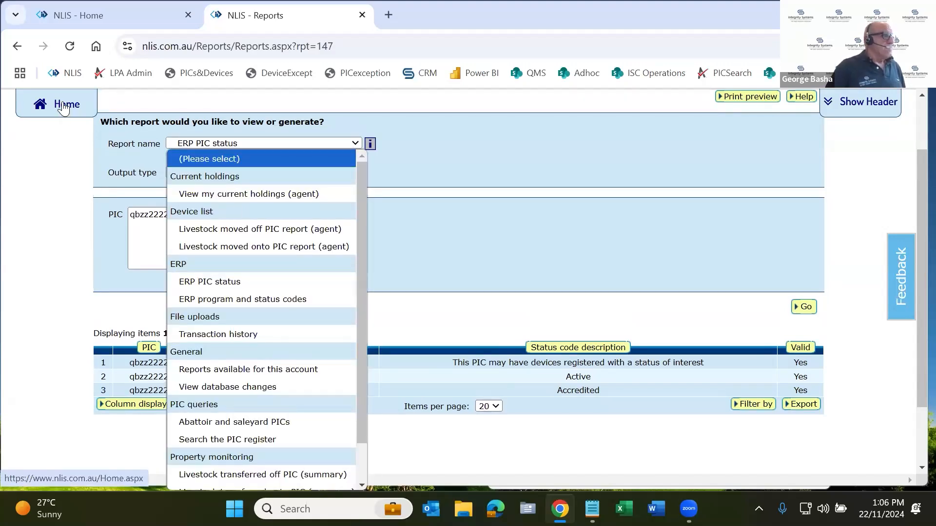
click(437, 365)
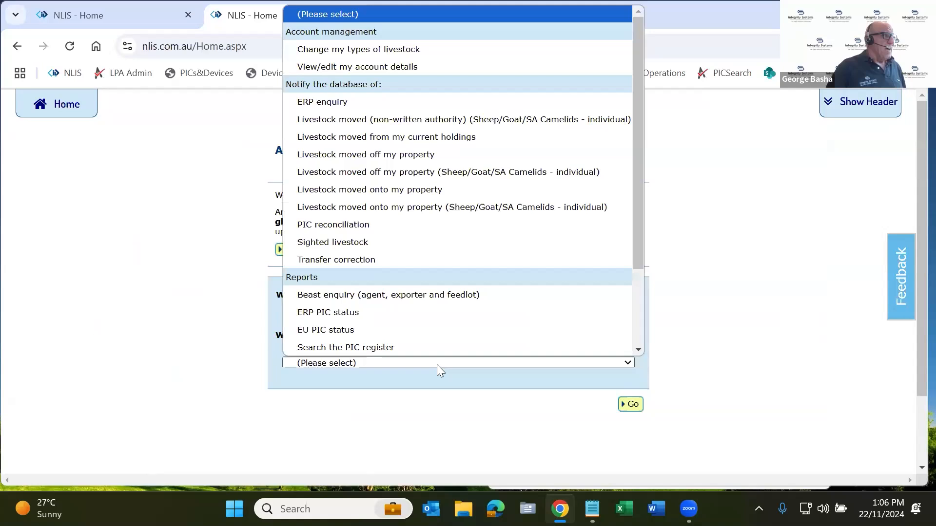
click(430, 296)
click(631, 405)
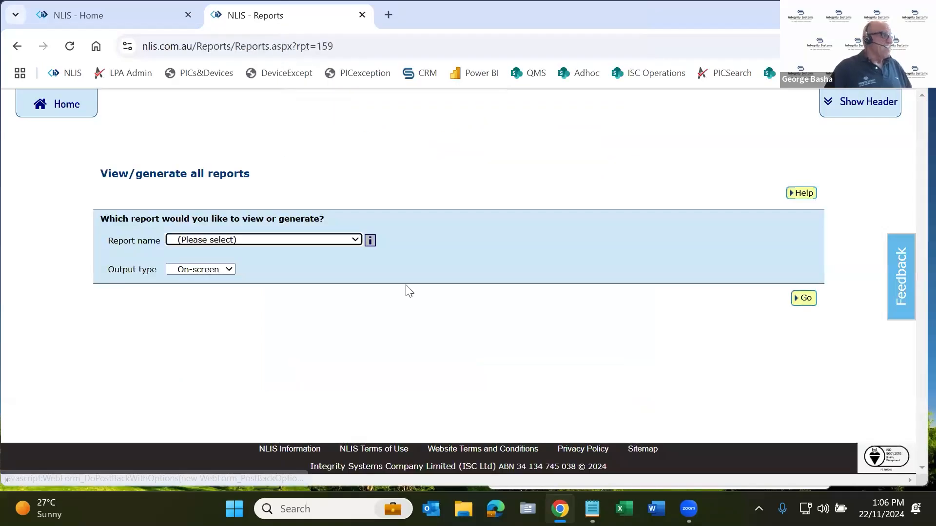
click(341, 240)
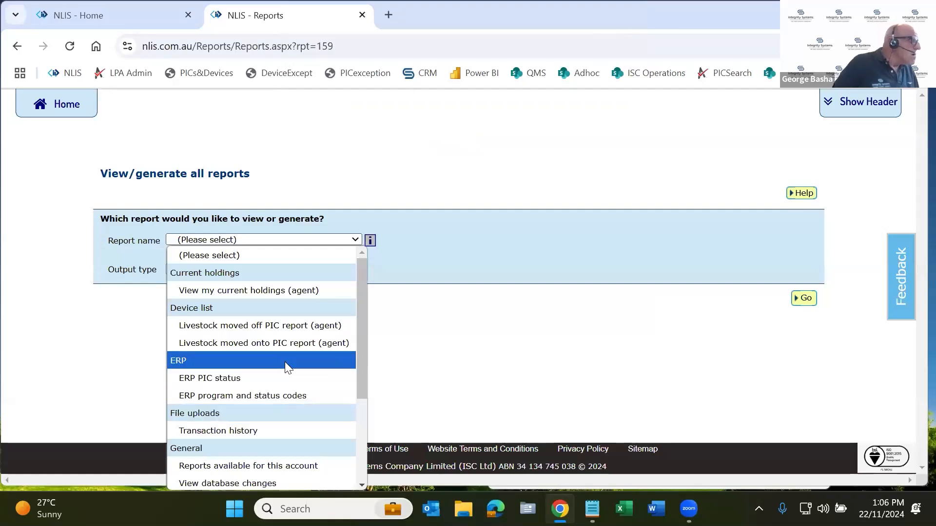
scroll(291, 365, down, 3)
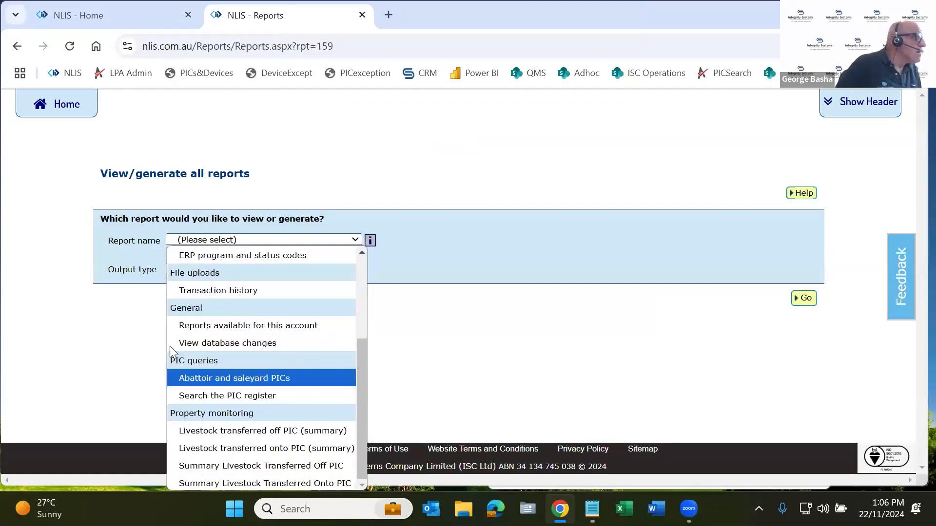
Reopen Beast enquiry (agent, exporter and feedlot), review all the available report categories, and return to the agent home page
click(76, 114)
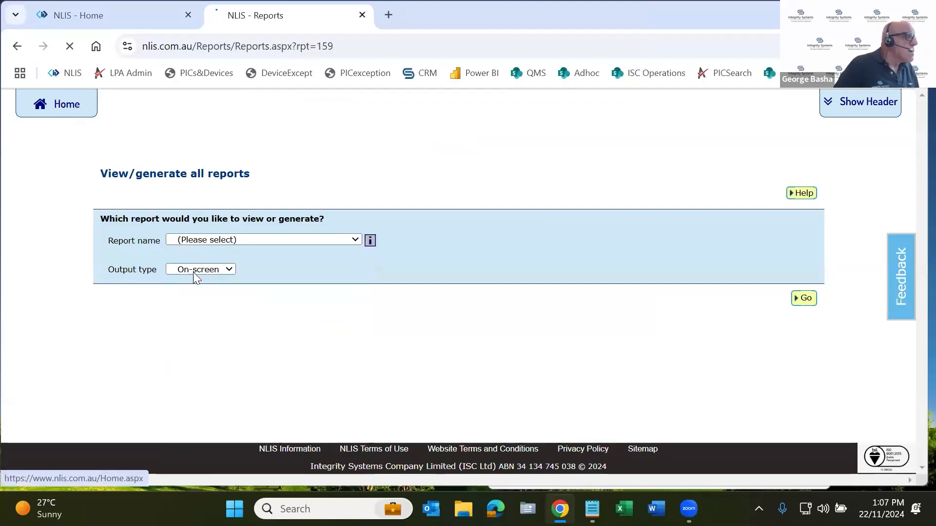
click(409, 363)
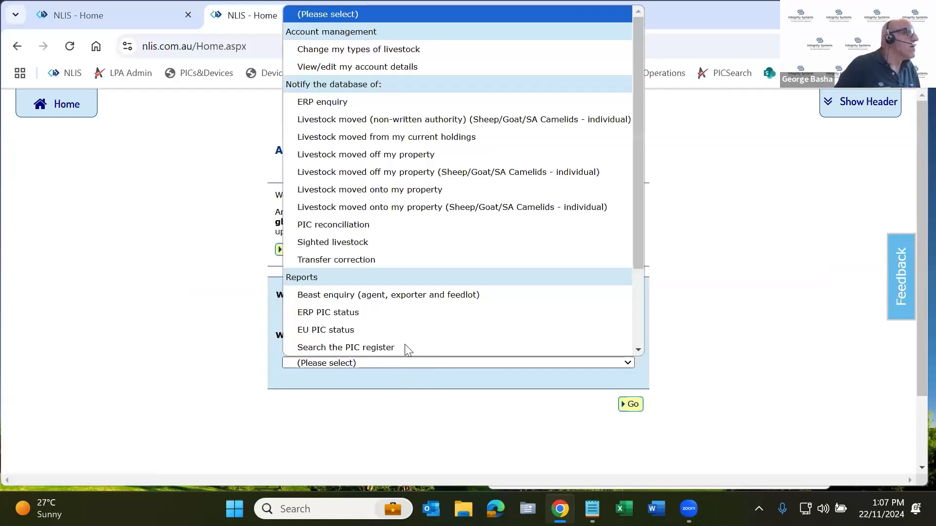
click(388, 297)
click(633, 405)
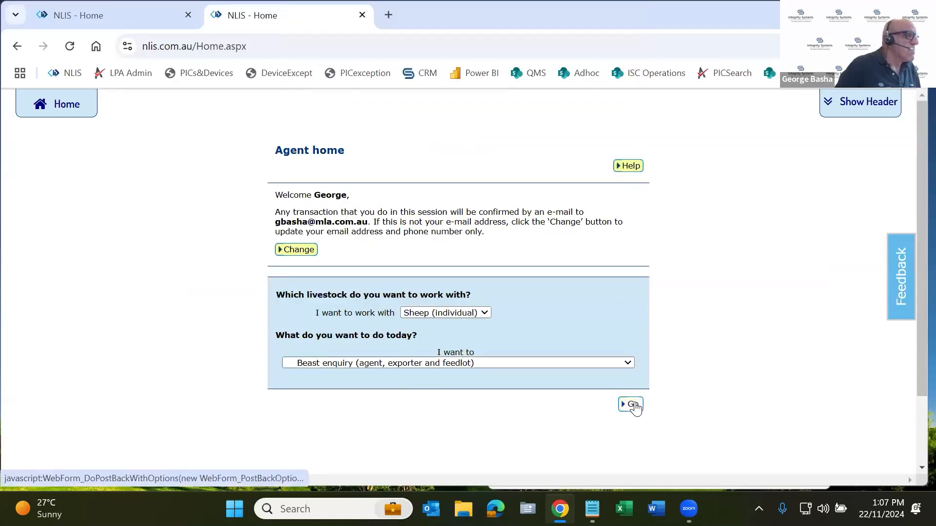
click(248, 239)
scroll(257, 347, down, 1)
scroll(257, 347, down, 2)
scroll(257, 369, up, 1)
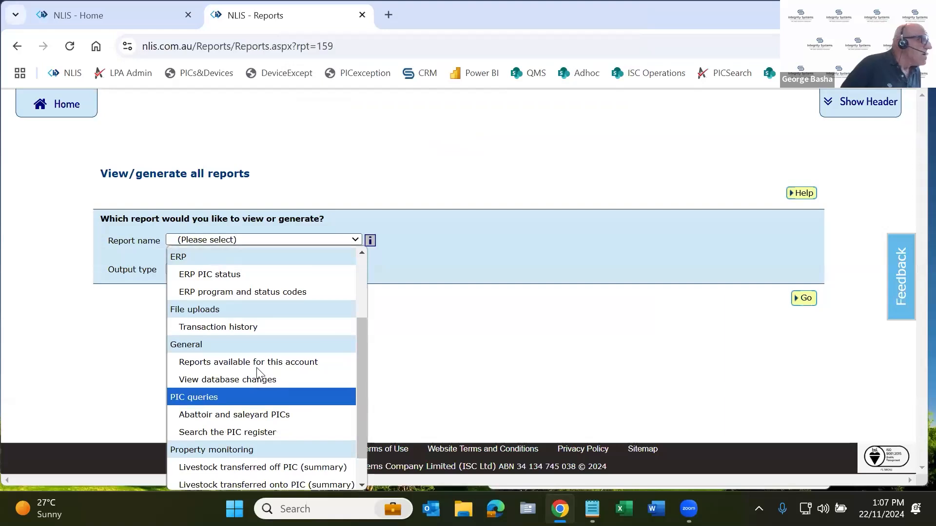
scroll(257, 369, up, 3)
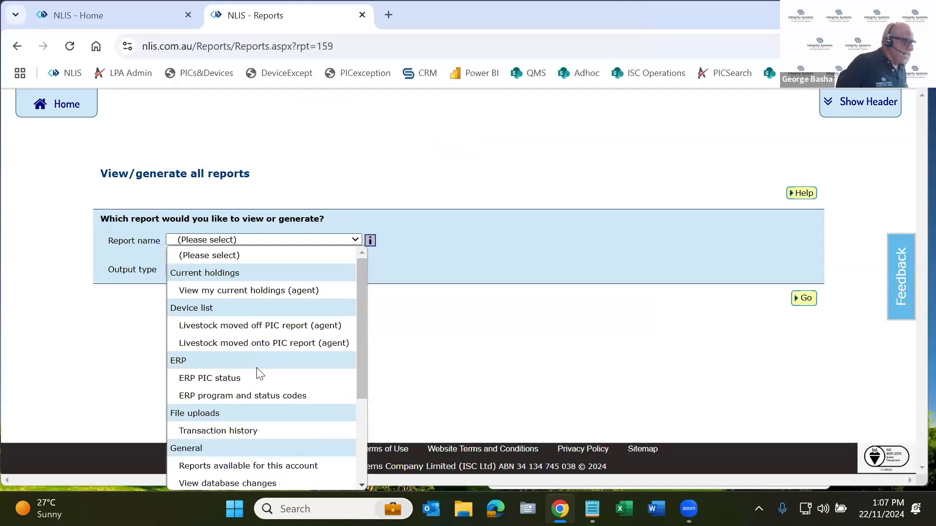
scroll(258, 374, down, 3)
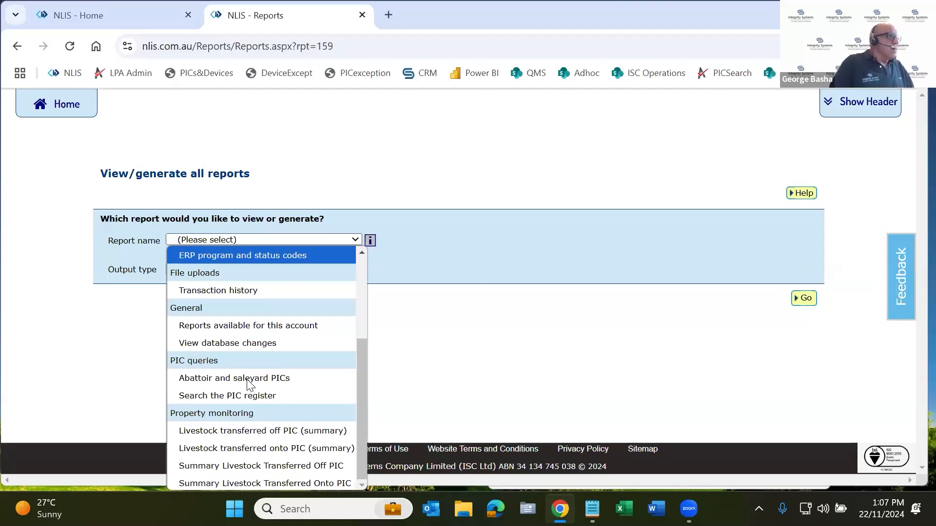
click(404, 372)
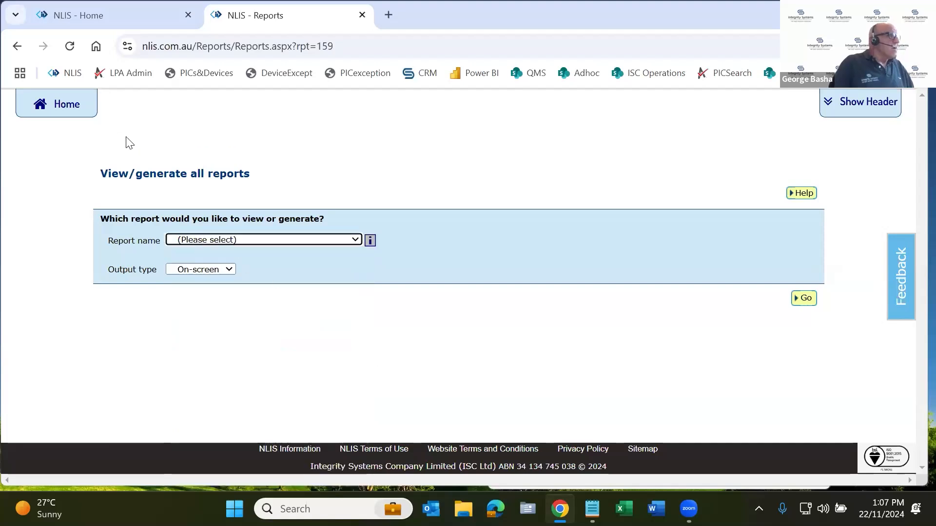
click(84, 111)
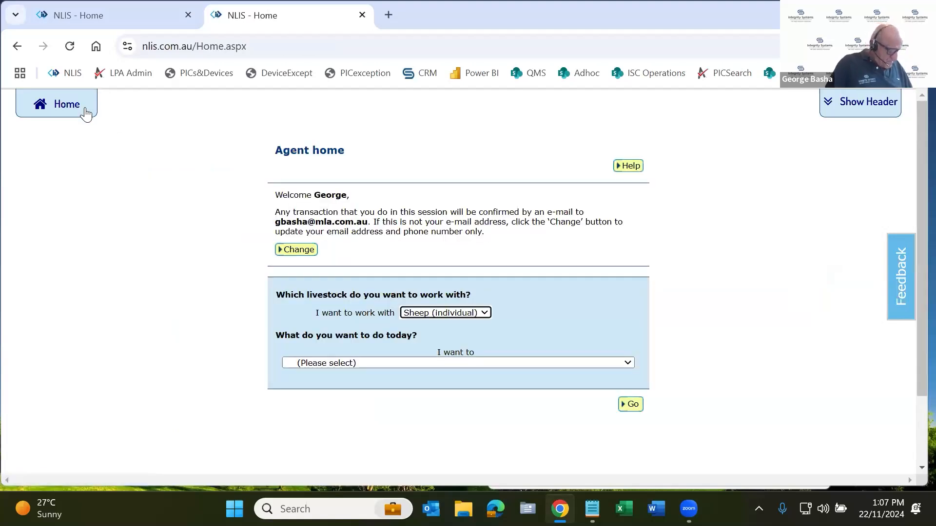